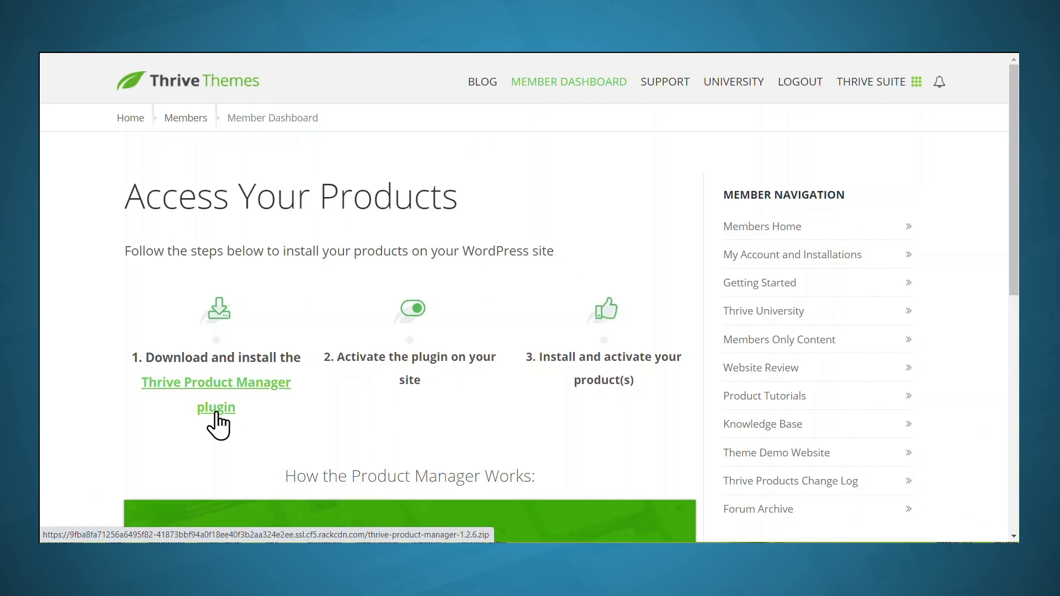
Step: Install and activate the Thrive Product Manager plugin on the plannerli.com WordPress site from its freshly downloaded zip file
click(216, 413)
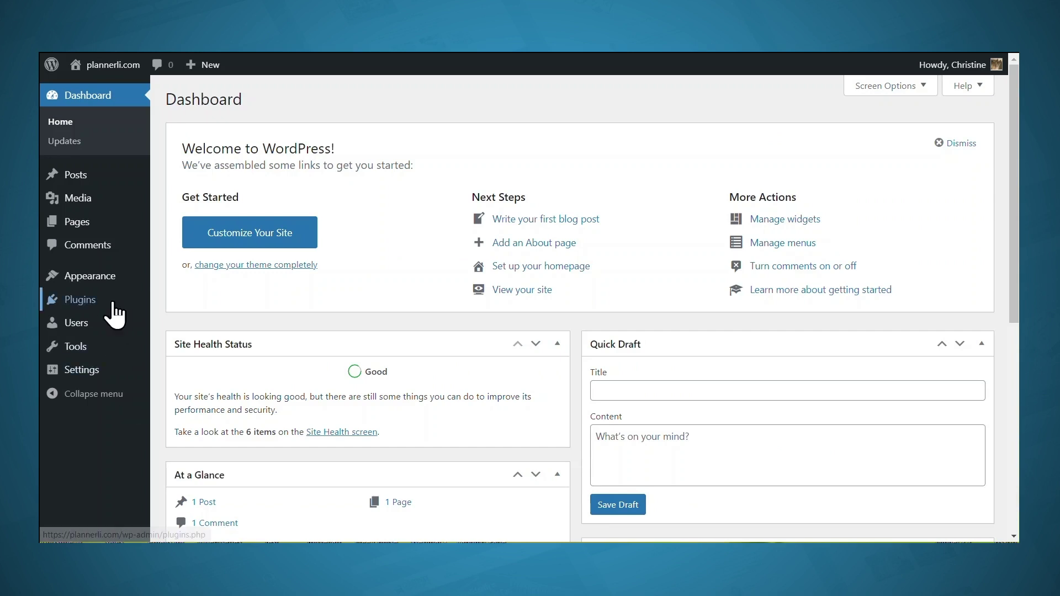
mouse_move(104, 302)
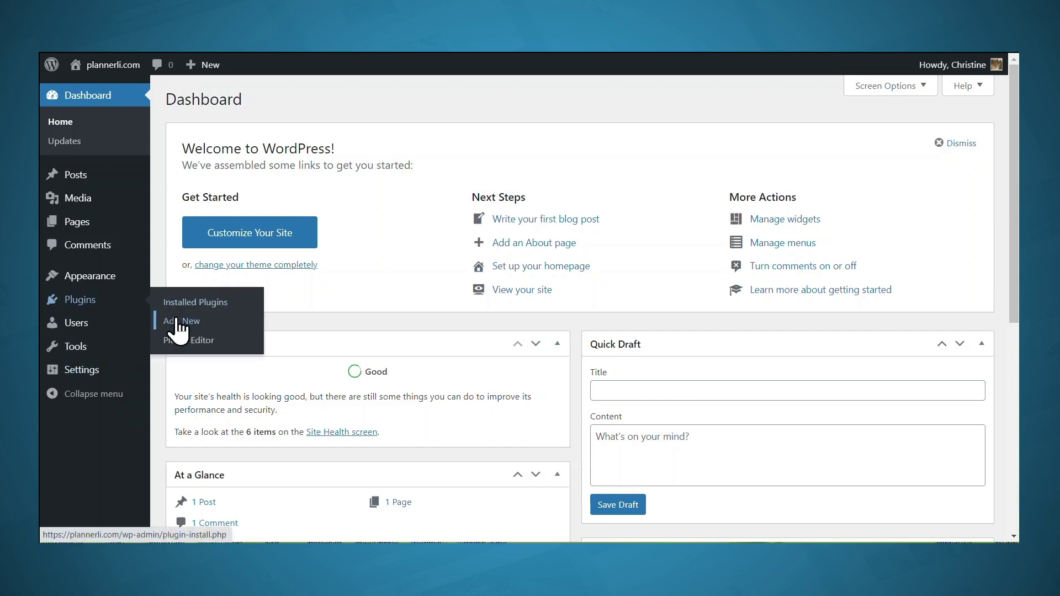
click(178, 322)
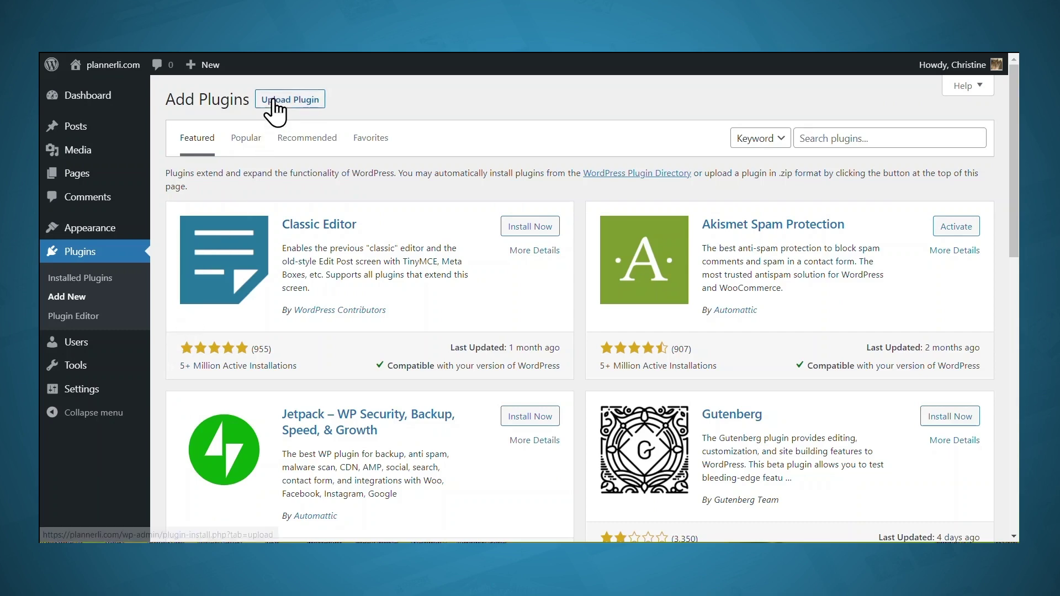
click(289, 101)
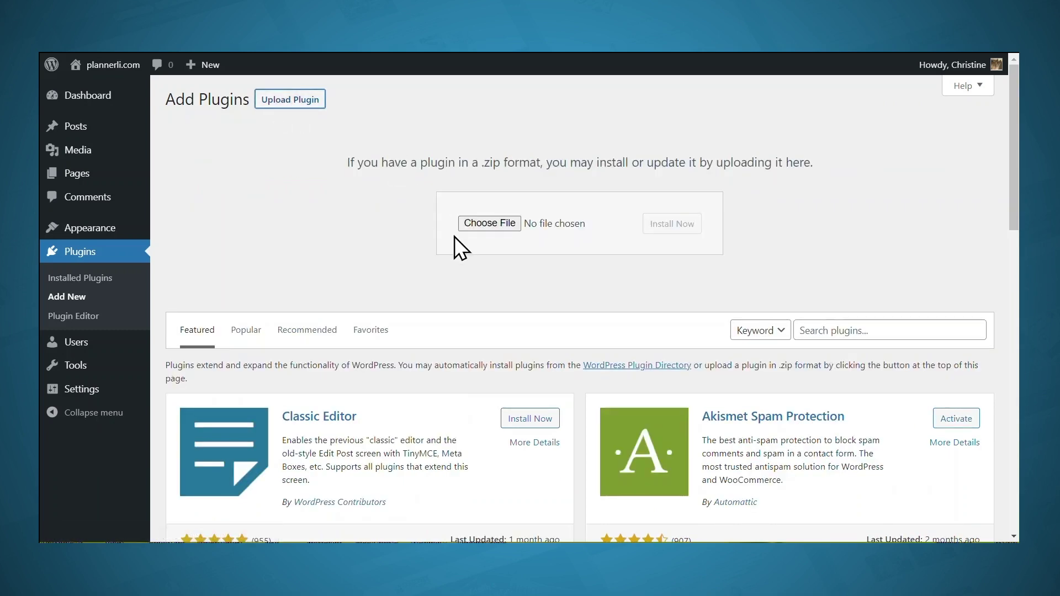
click(486, 224)
click(304, 165)
click(844, 526)
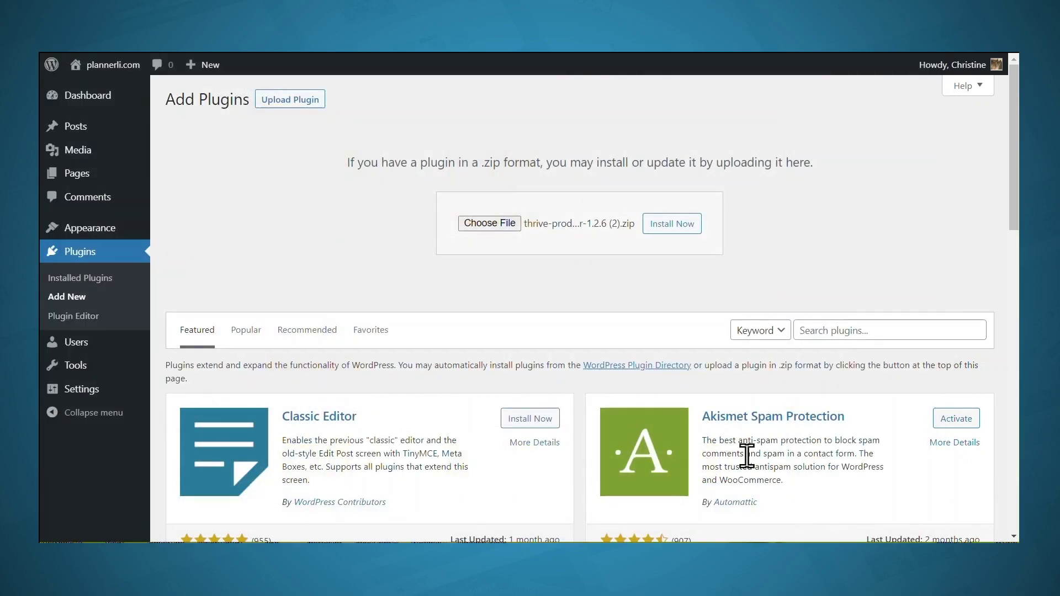
click(673, 230)
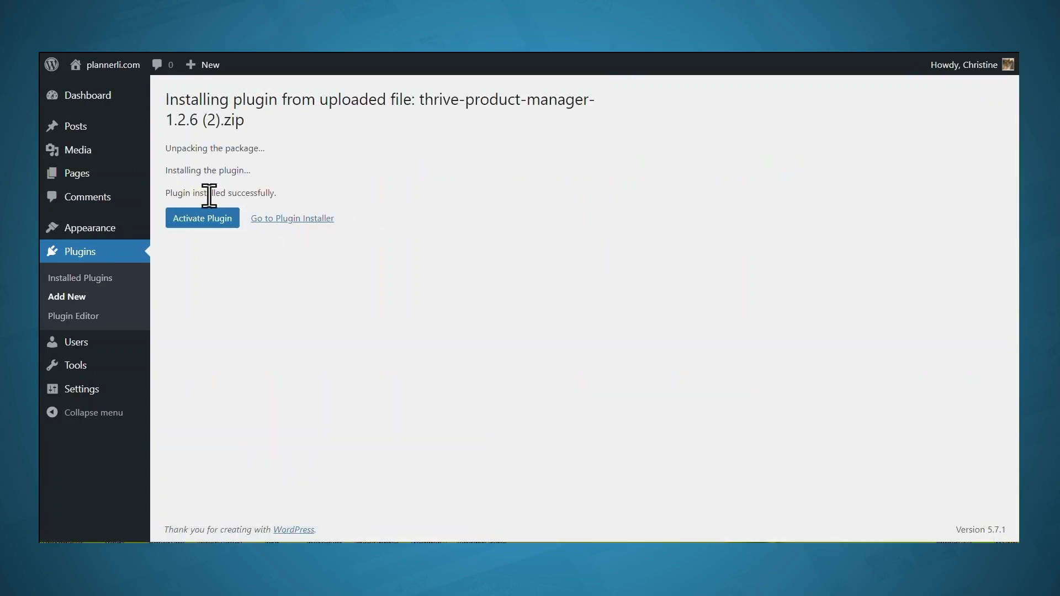
click(201, 228)
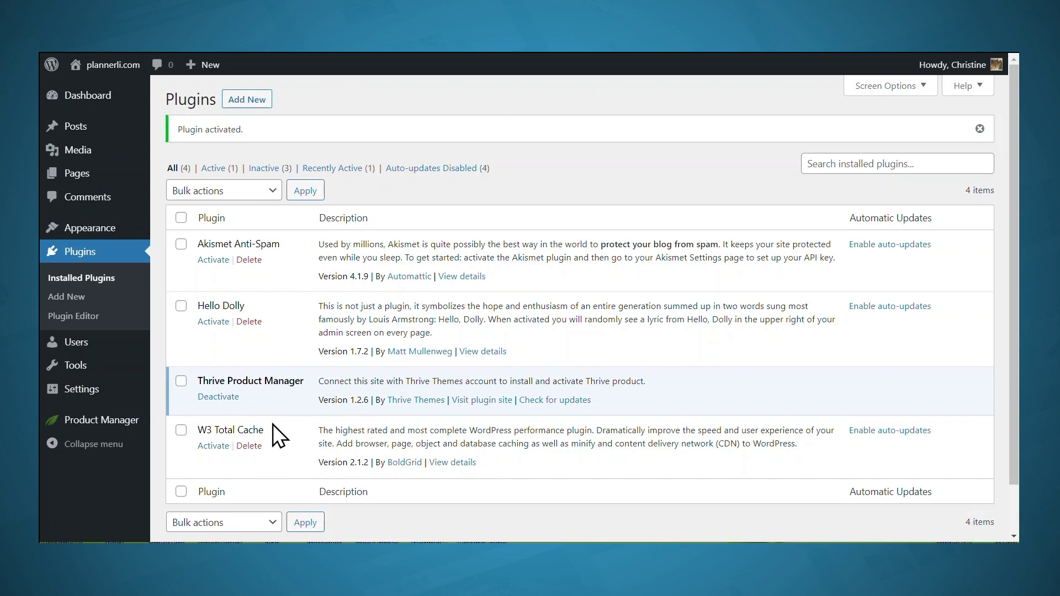
Step: Connect Product Manager to the Thrive Themes account and install all listed plugins together with Thrive Theme Builder
click(112, 425)
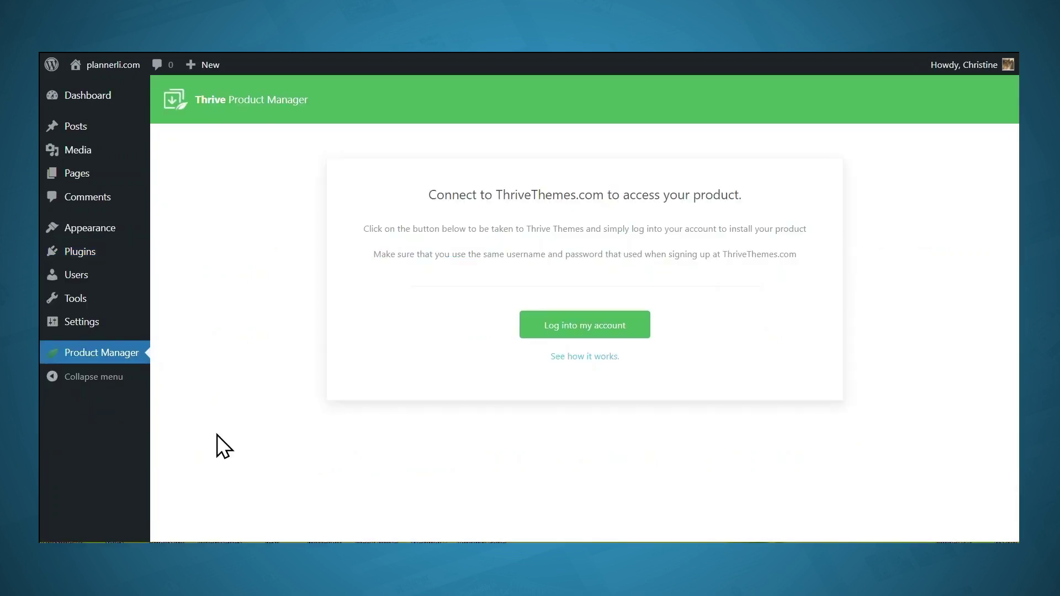
click(600, 331)
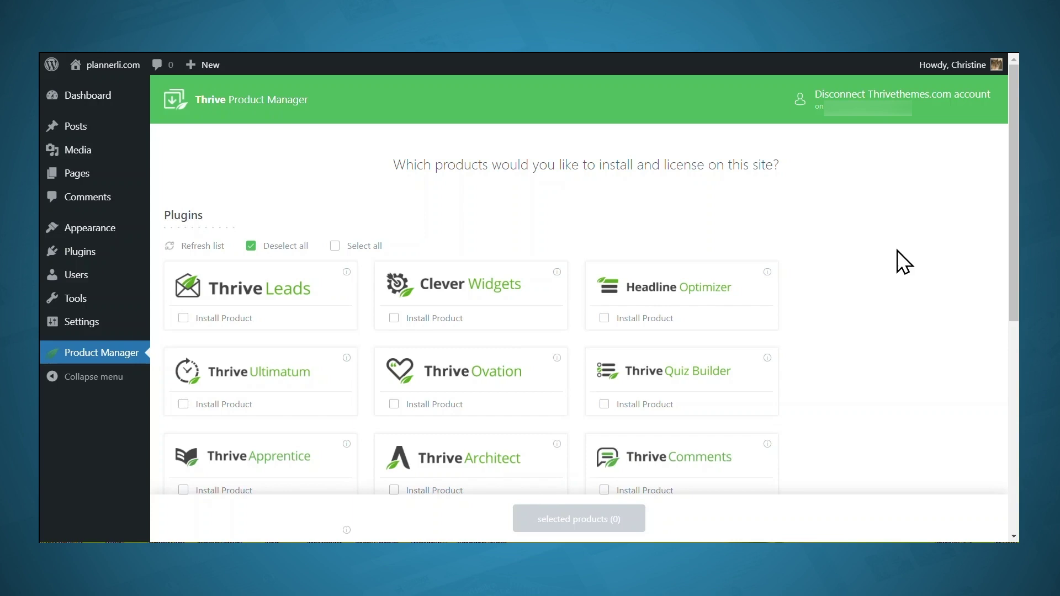
click(336, 246)
scroll(821, 298, down, 7)
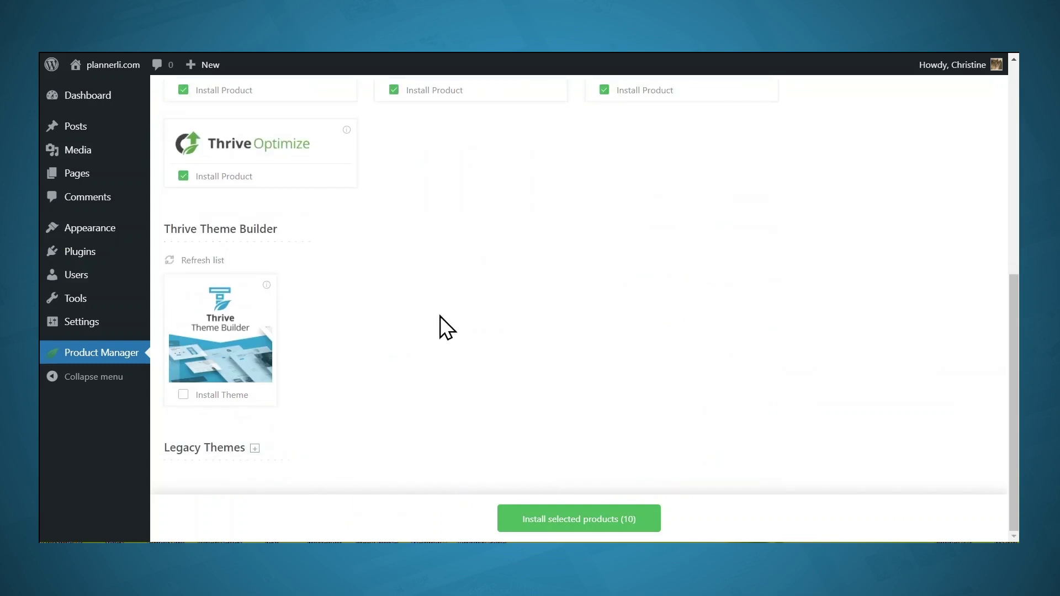
click(183, 395)
click(558, 525)
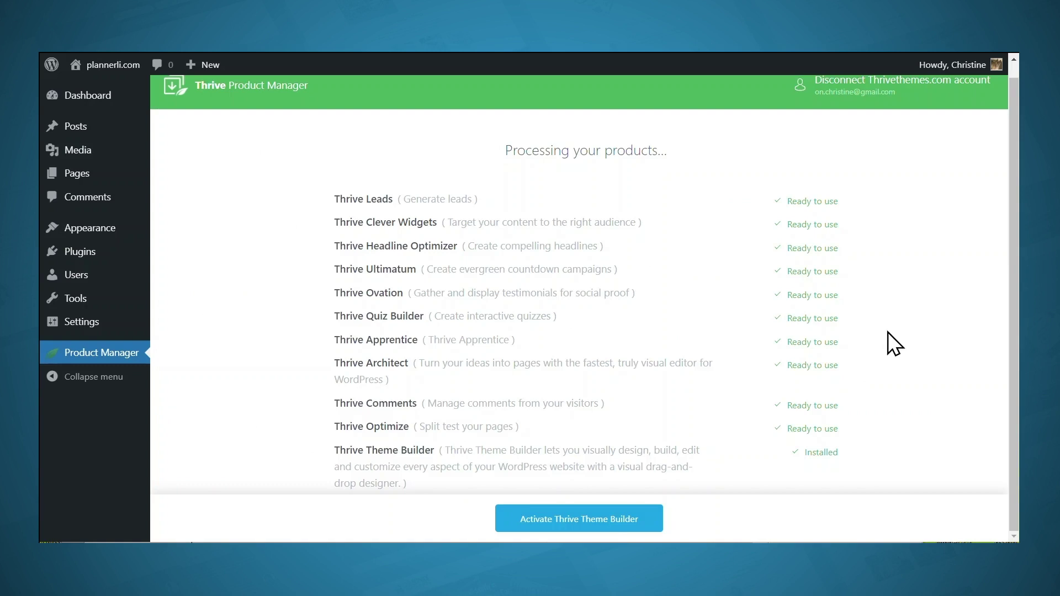
Step: Activate Thrive Theme Builder and choose the Ommi theme in its dashboard
click(602, 519)
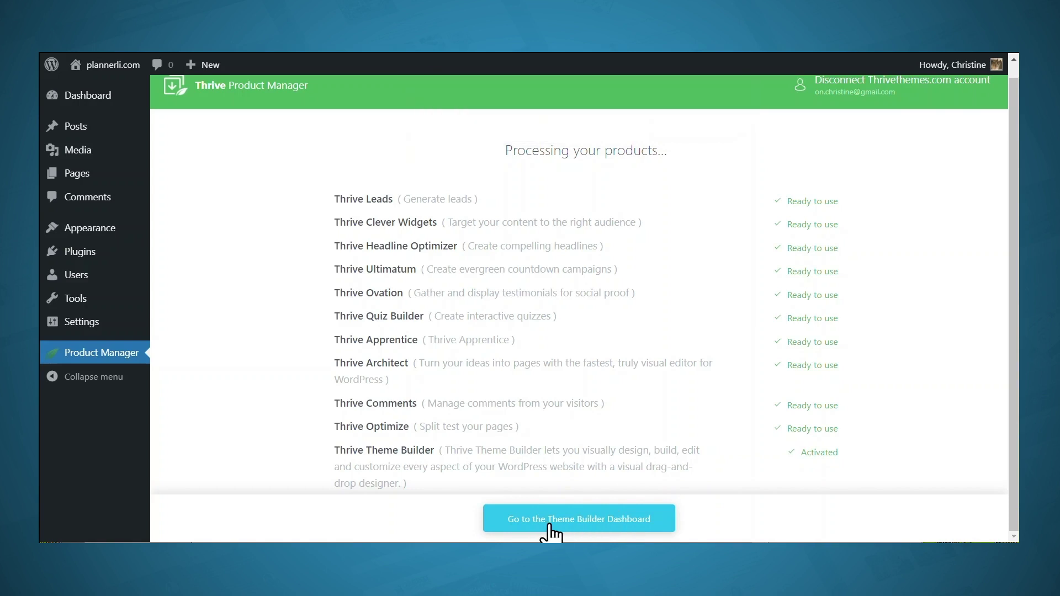
click(611, 528)
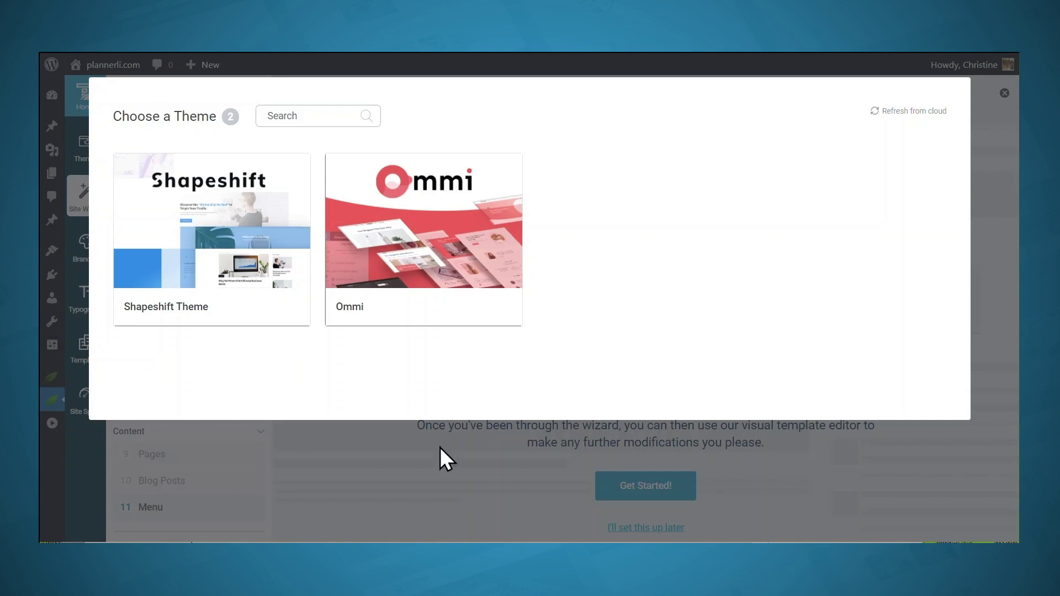
mouse_move(404, 326)
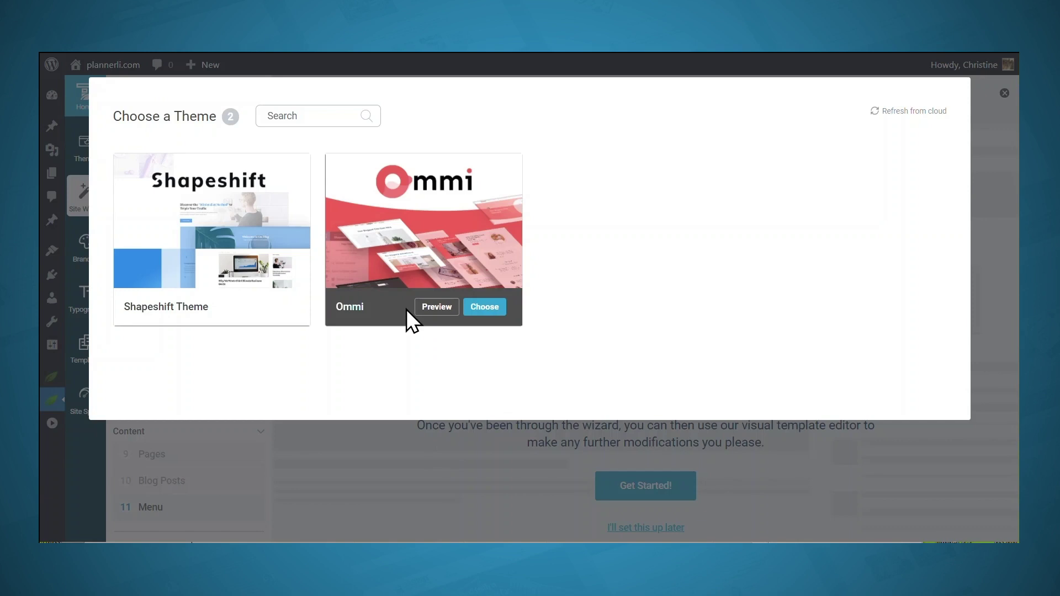
click(484, 307)
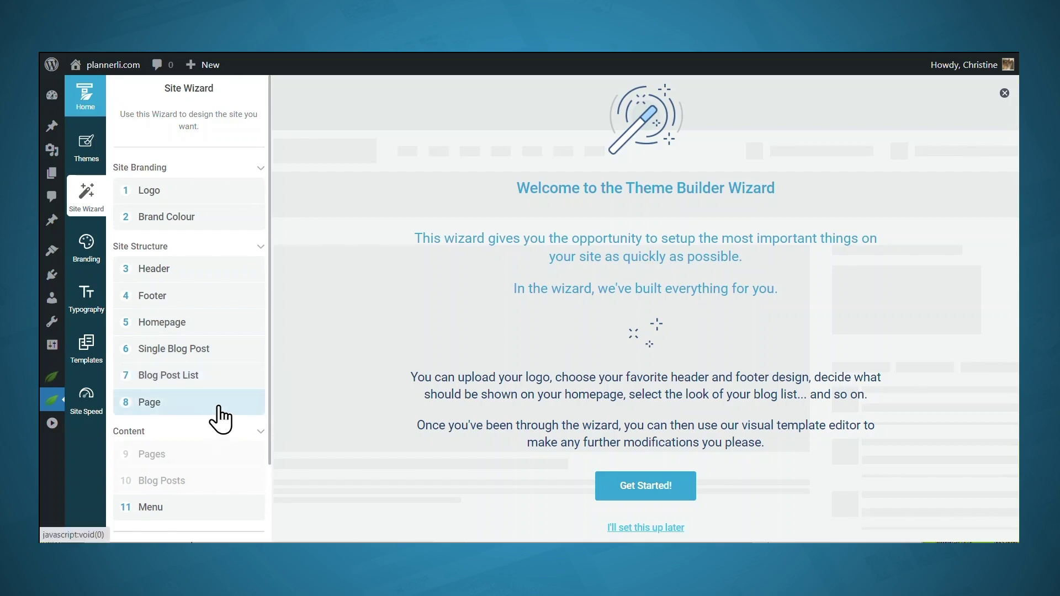
Step: Start the Site Wizard and upload the two logo images, plannerli logo - 210505-01.png and plannerli logo - 210505-02.png
click(645, 486)
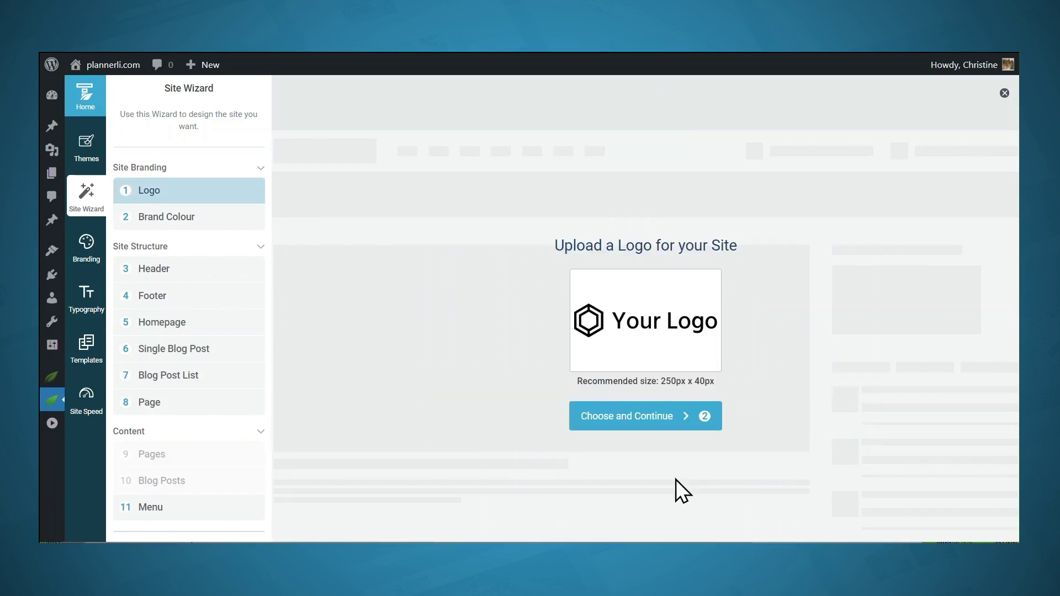
click(645, 353)
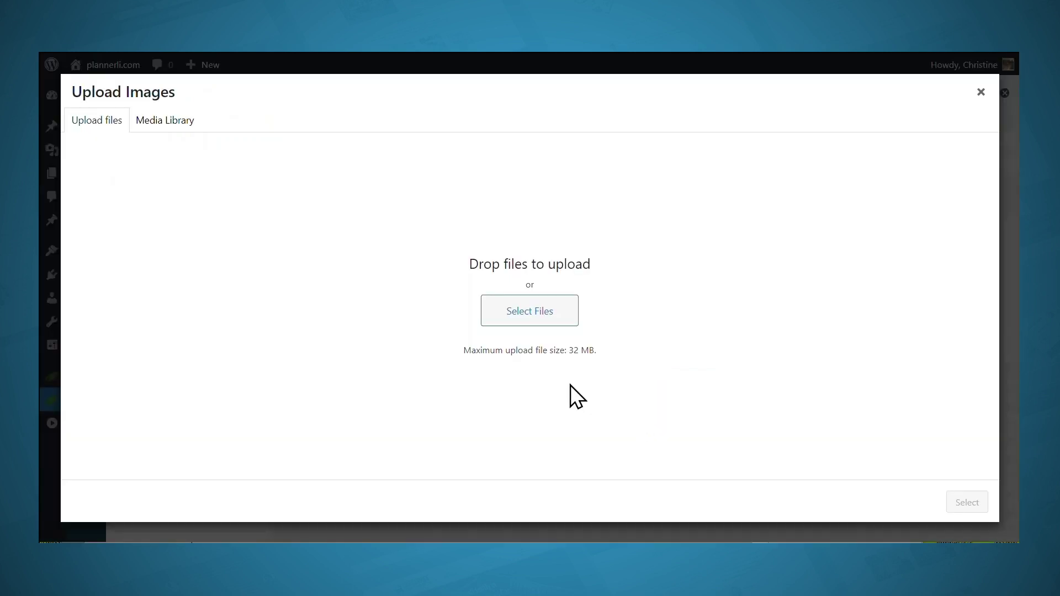
click(530, 318)
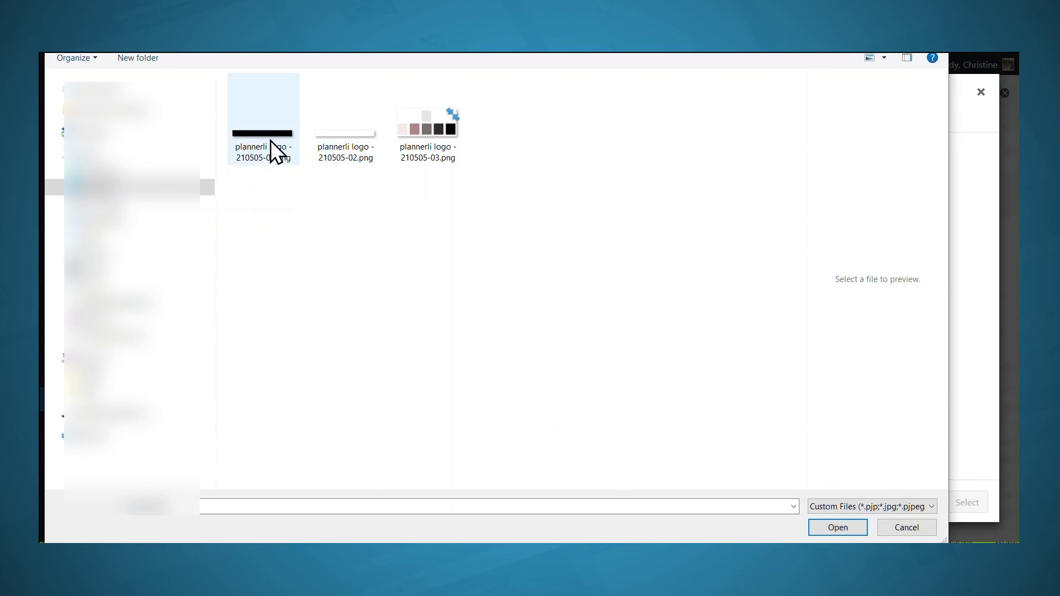
click(278, 144)
ctrl+click(332, 143)
click(838, 527)
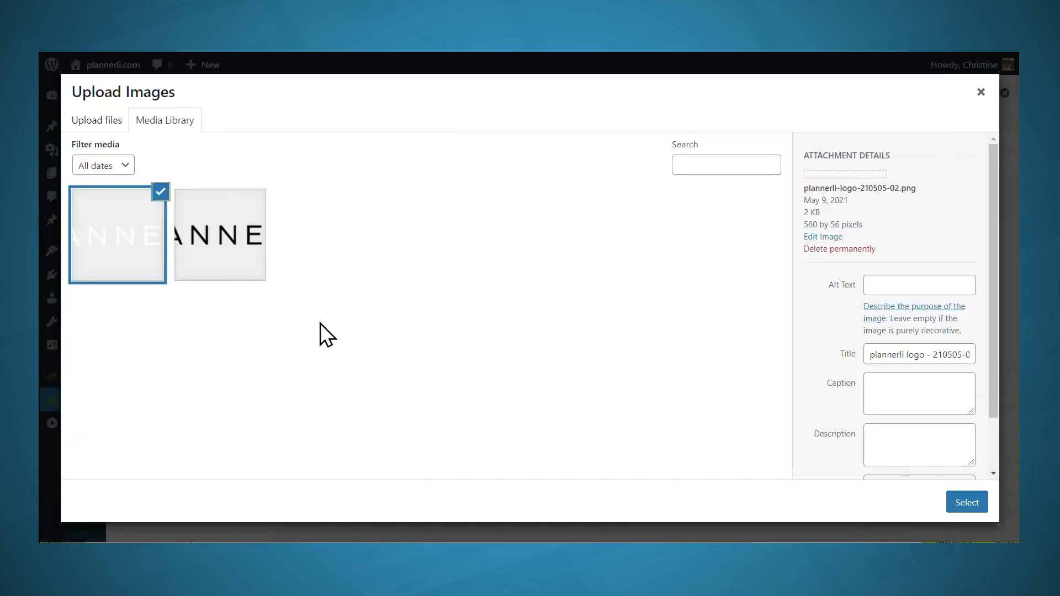
Step: Set the black logo plannerli-logo-210505-01.png as the site logo and continue to the brand colour
click(253, 270)
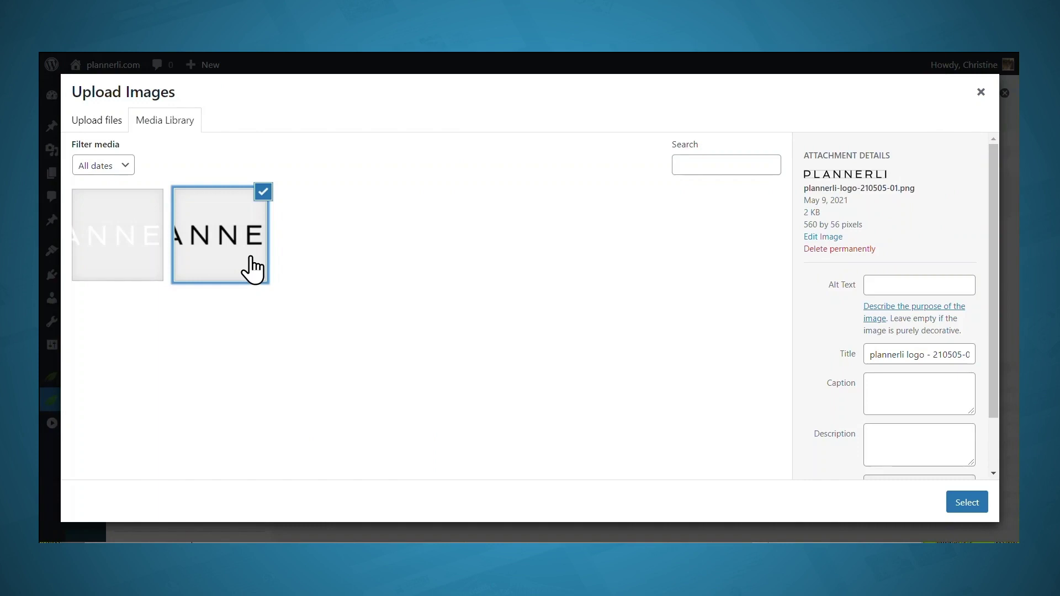
click(969, 502)
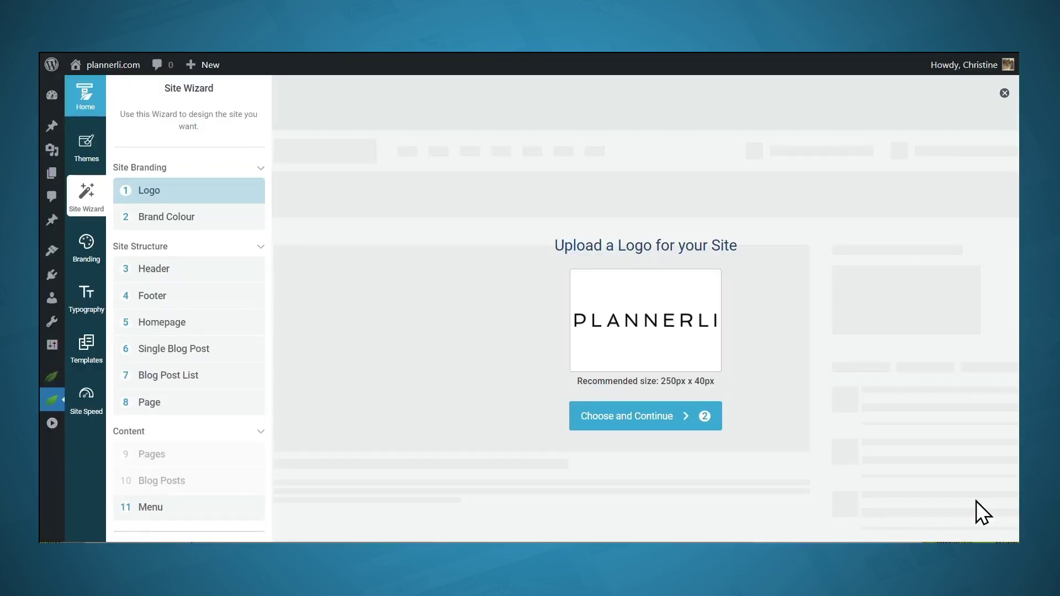
click(673, 428)
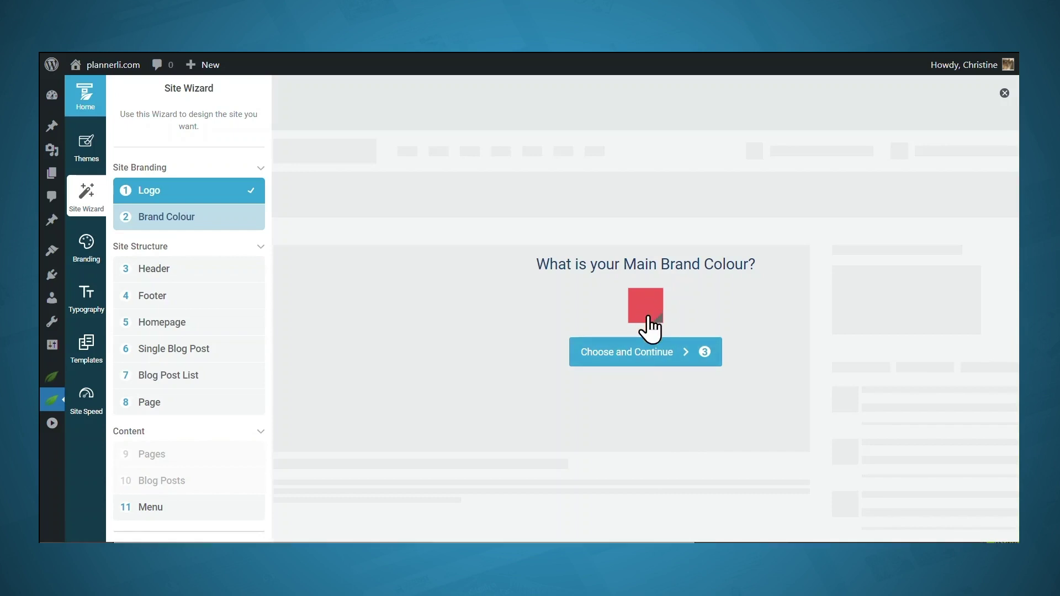
Step: Set the main brand colour to hex ae8983 and continue to the header
click(647, 323)
scroll(657, 489, down, 1)
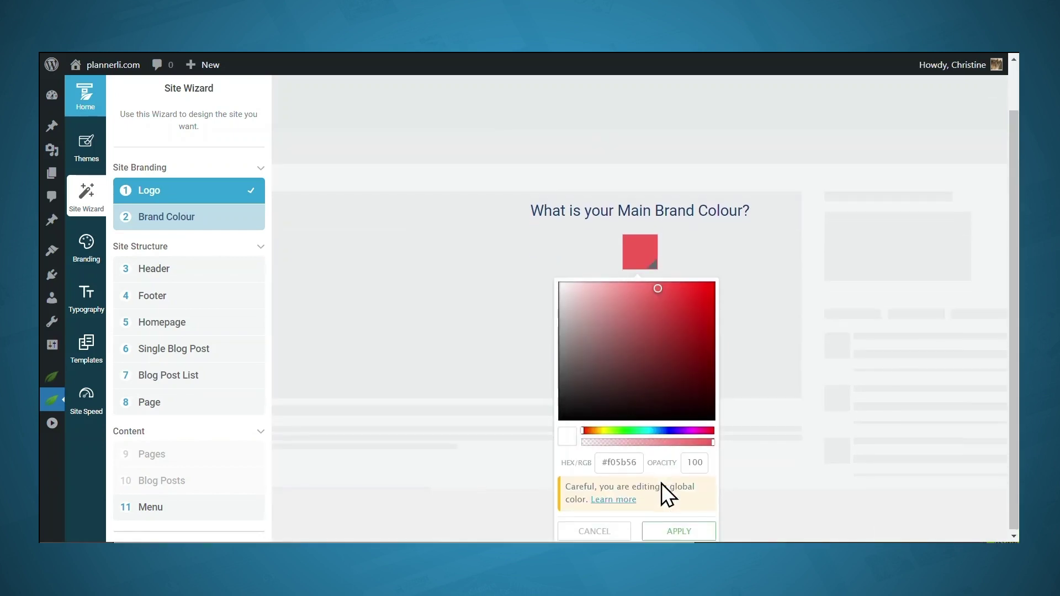
drag(639, 460, 582, 459)
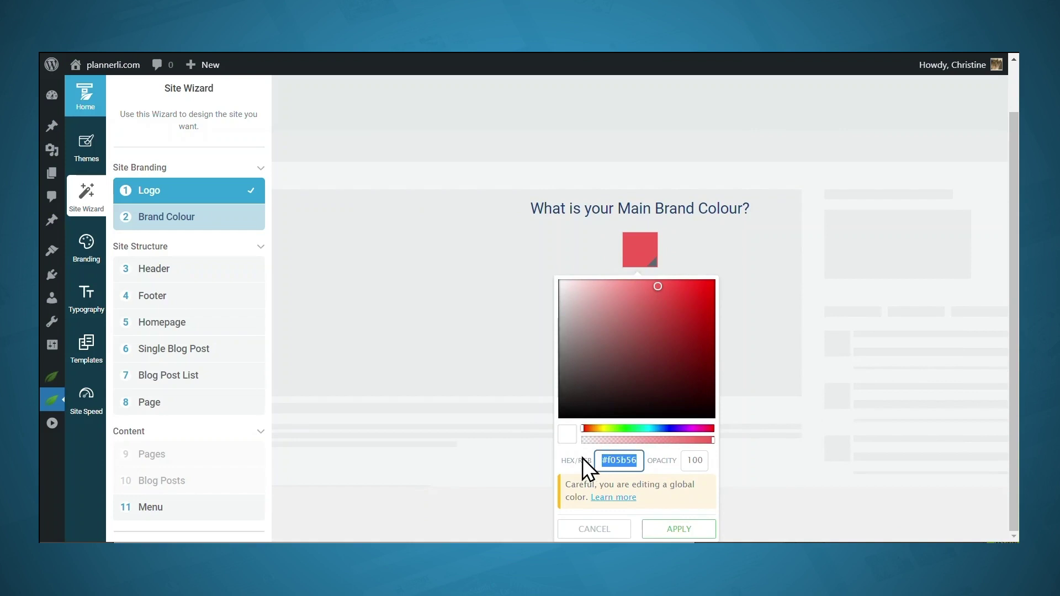
text(ae8983)
click(654, 531)
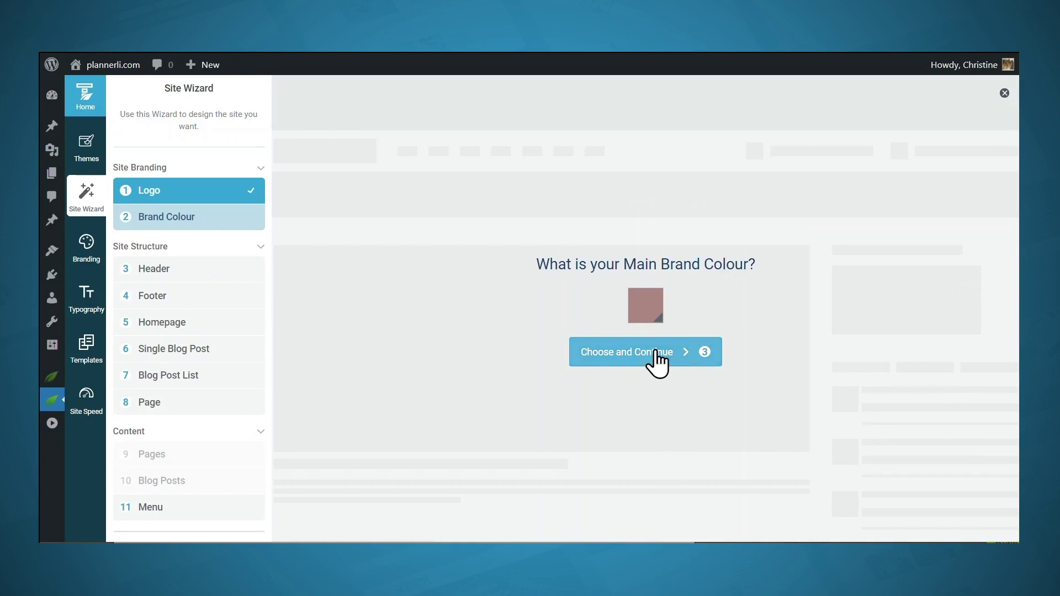
click(656, 351)
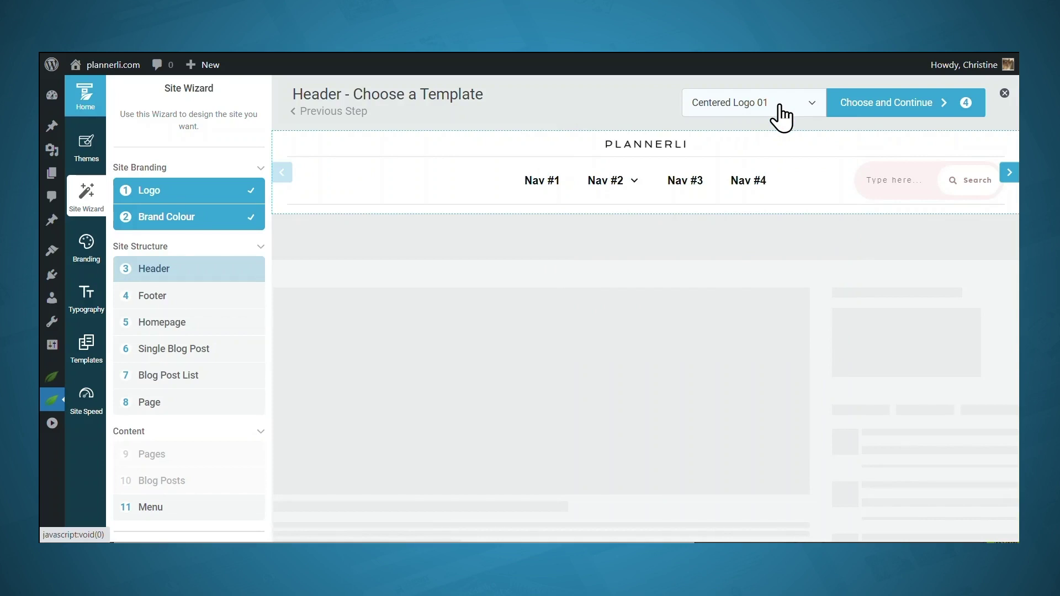
Step: Choose the "Logo – Menu – CTA 02" template for the site header and continue to the footer
click(780, 111)
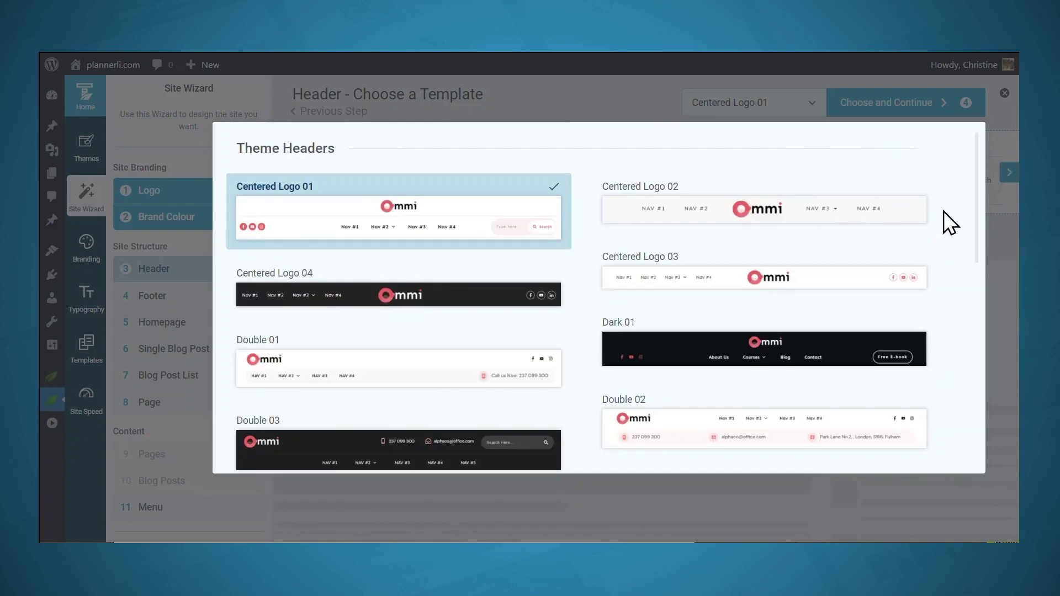
scroll(938, 231, down, 8)
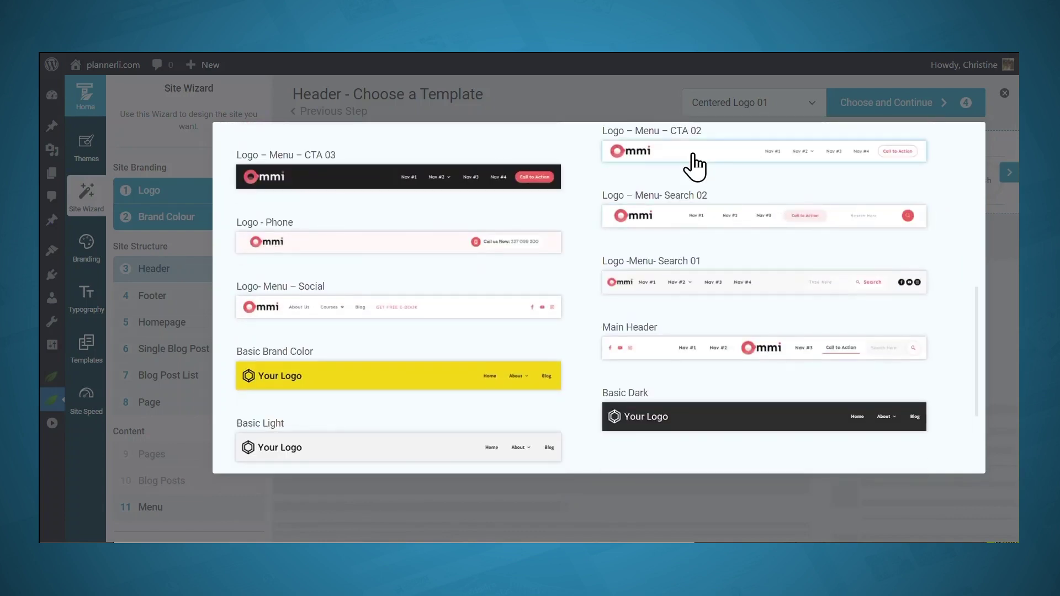
click(695, 165)
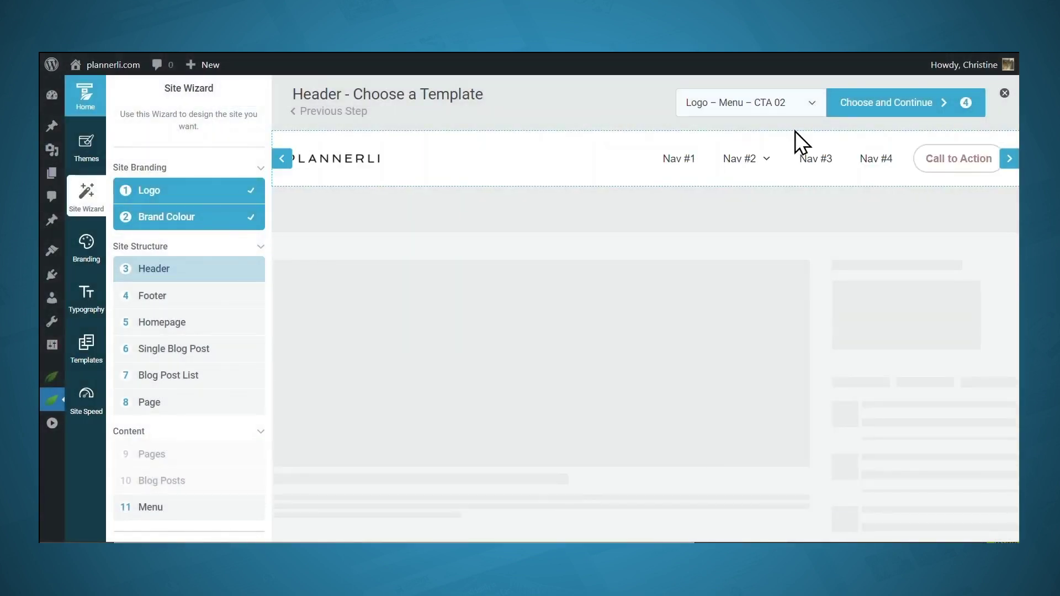
click(855, 114)
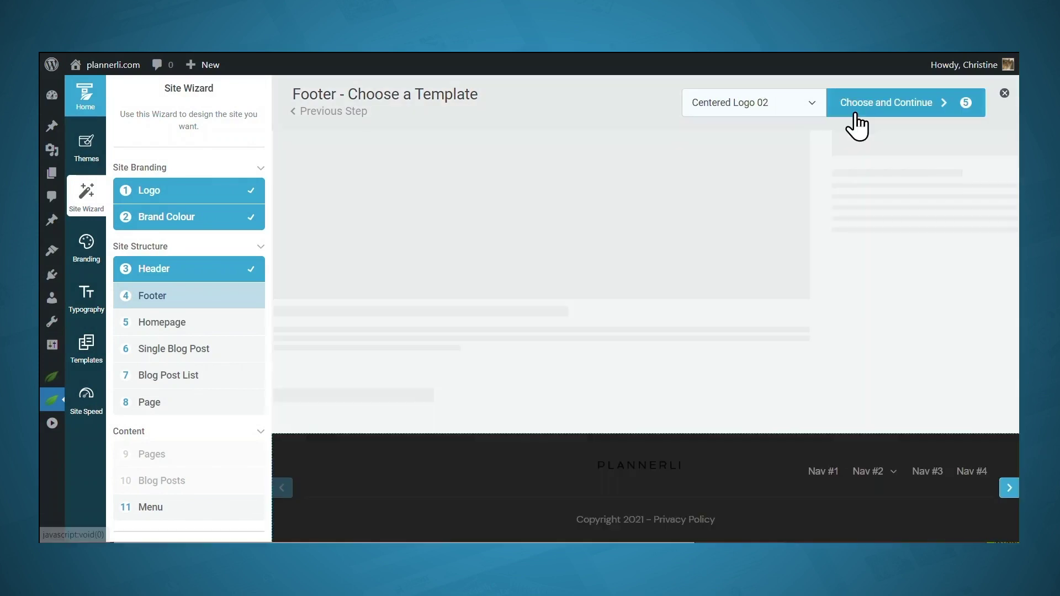
Step: Choose the "Menu Footer" template for the site footer and continue to the homepage
click(803, 107)
scroll(952, 237, down, 5)
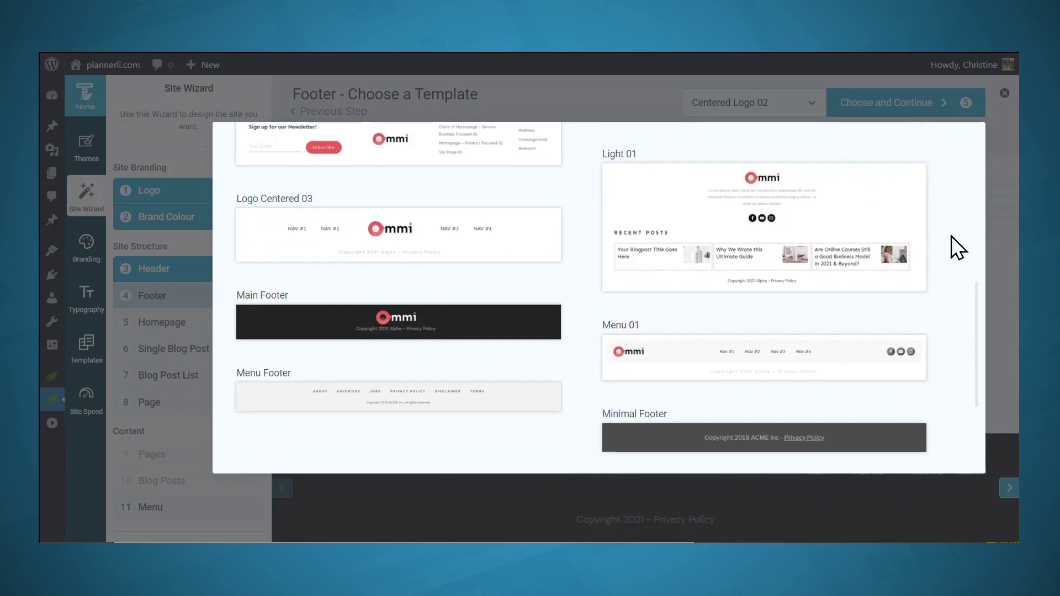
click(484, 410)
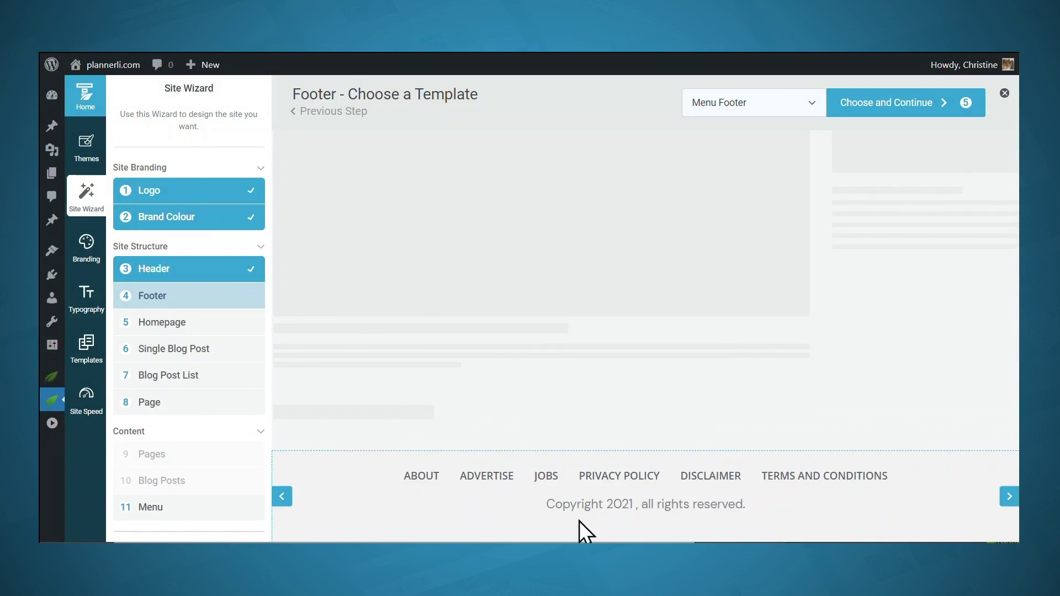
click(869, 117)
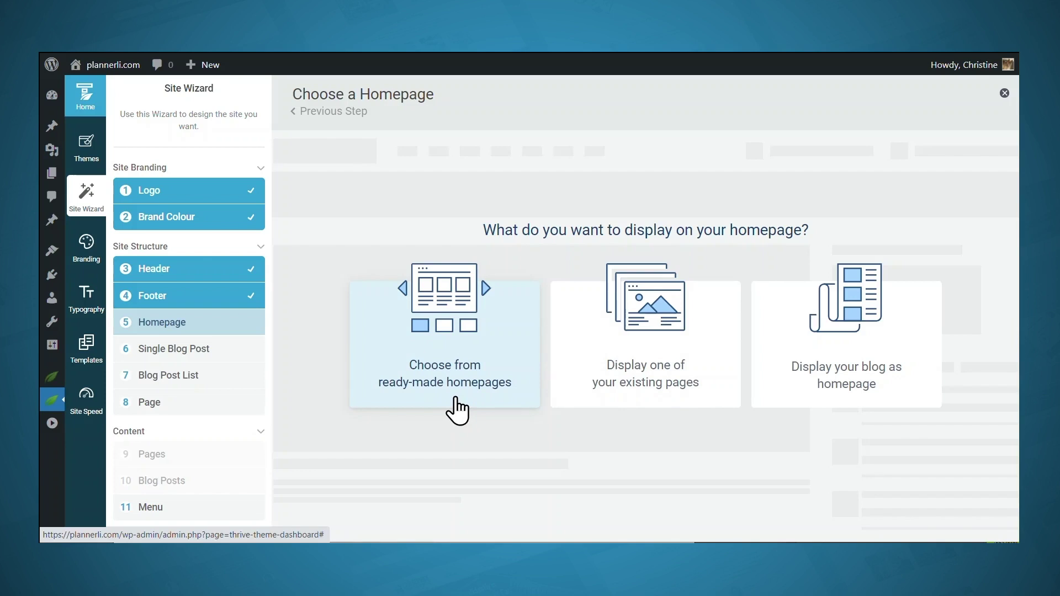
Step: Choose the ready-made "Product Focused 01 – Homepage" template for the homepage and continue to the single blog post
click(456, 408)
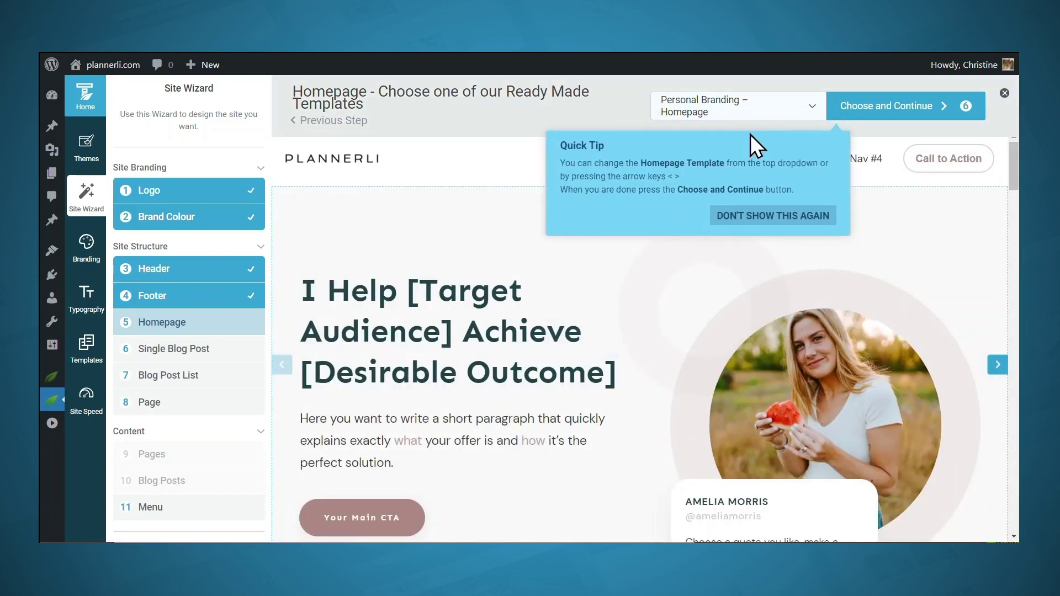
click(768, 115)
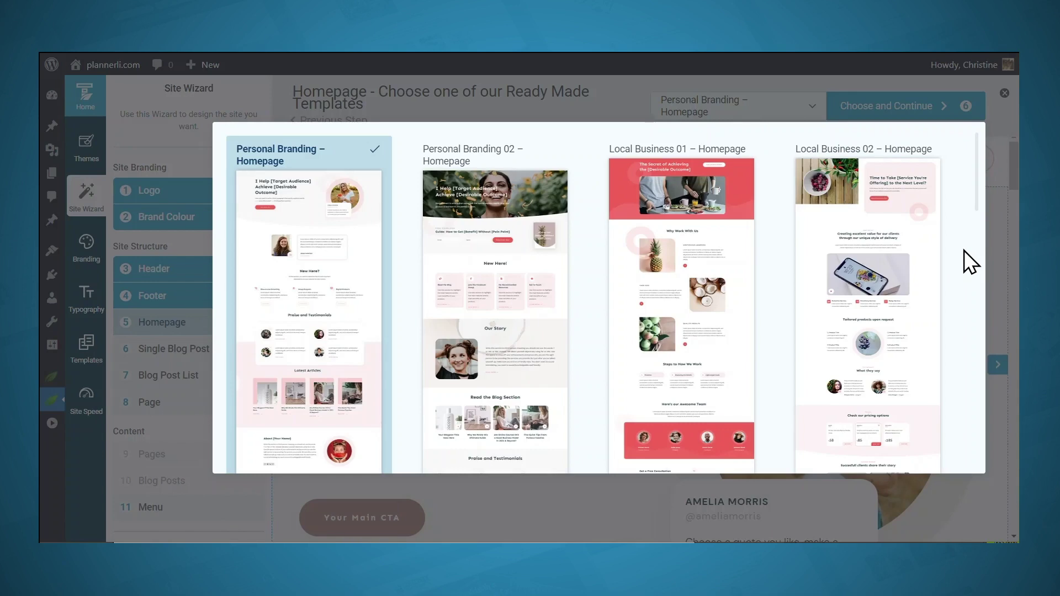
scroll(959, 280, down, 10)
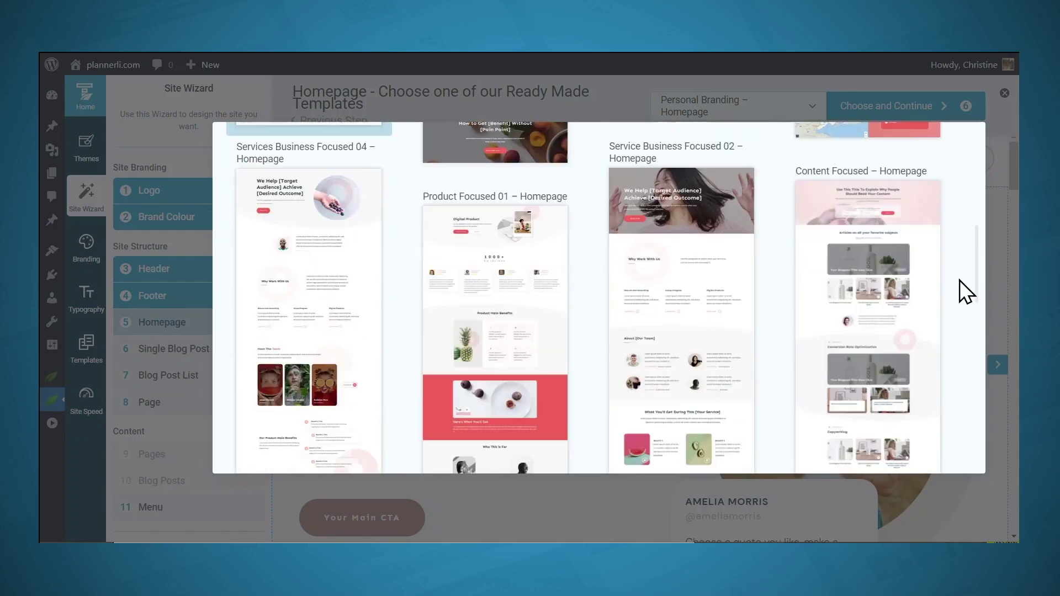
click(544, 301)
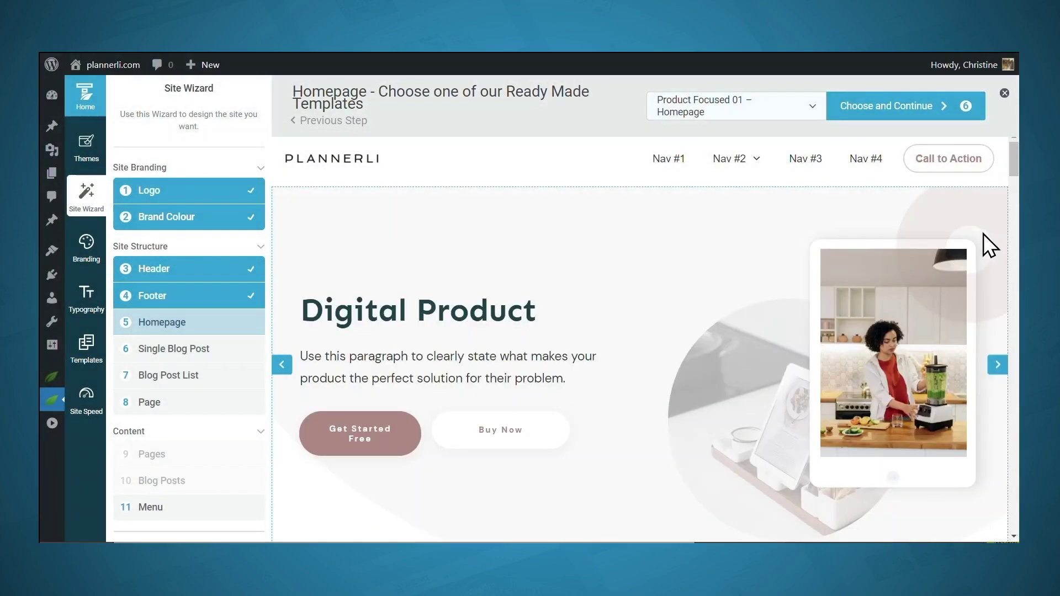
click(907, 110)
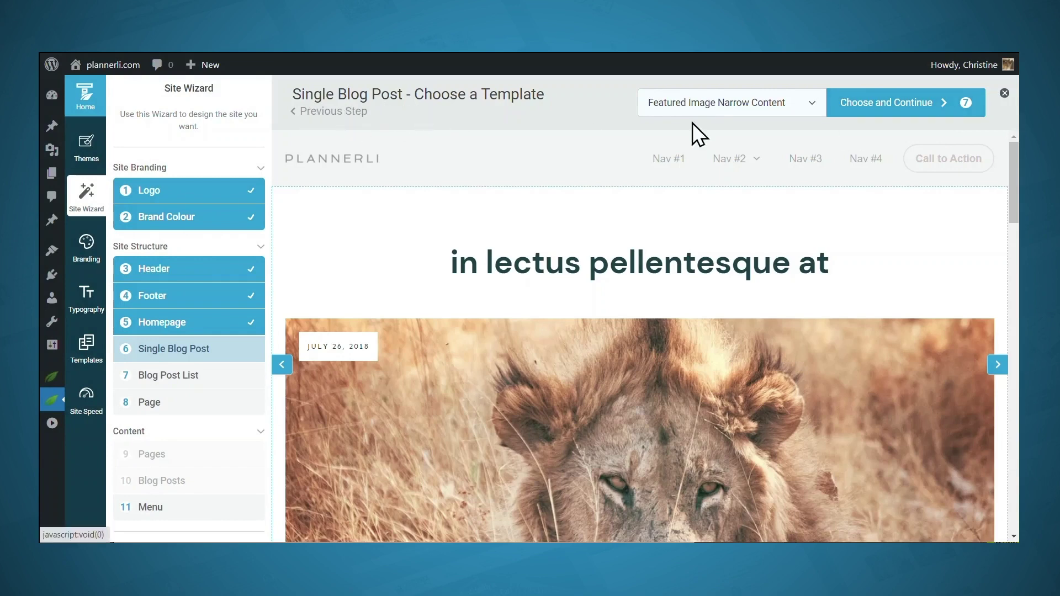
Step: Choose the "Featured Image Narrow Content" template for single blog posts and continue to the blog post list
click(747, 121)
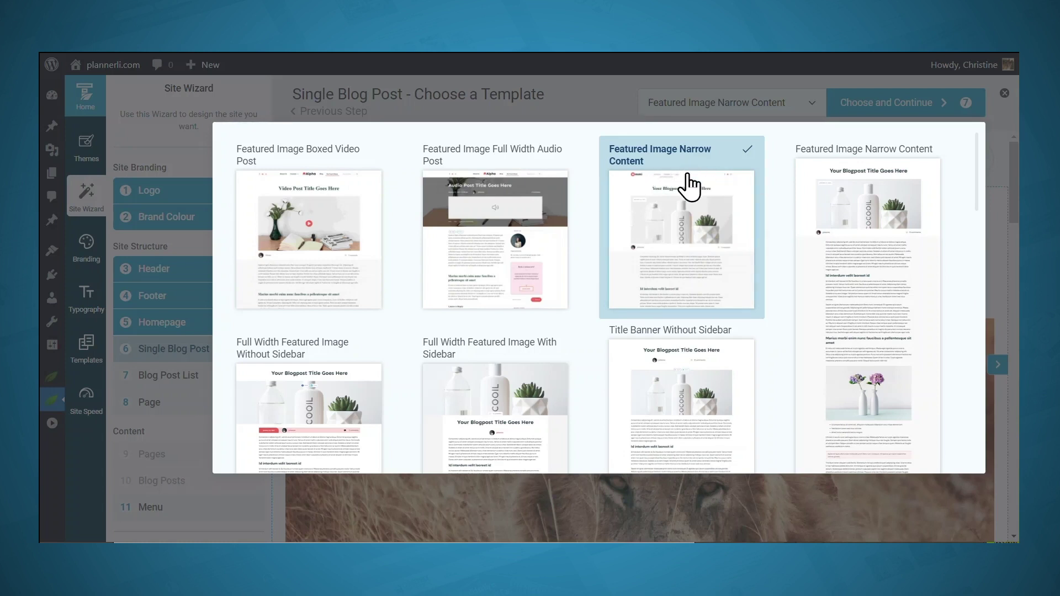
click(688, 177)
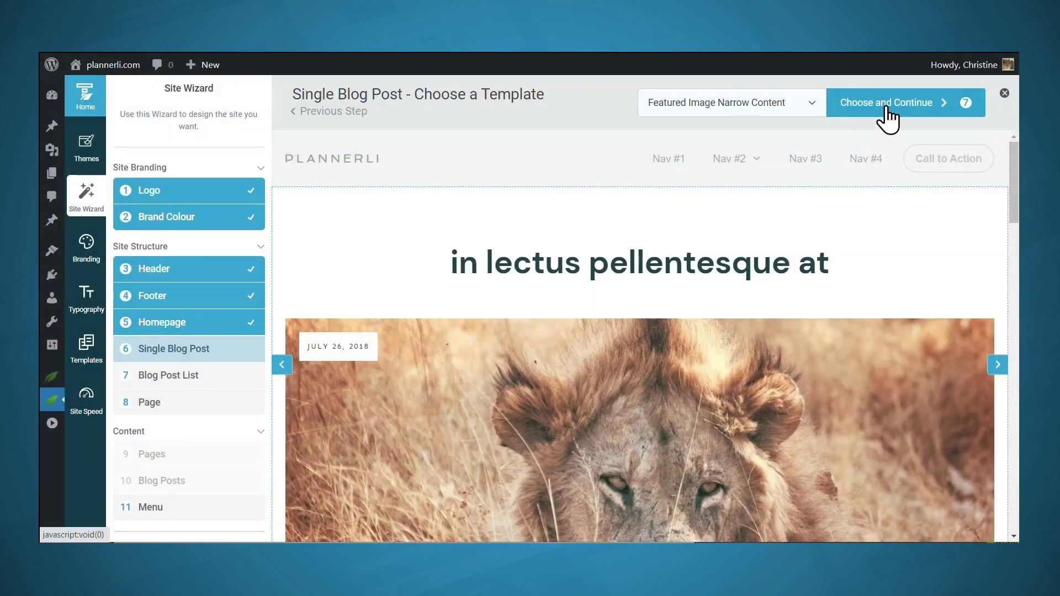
click(886, 109)
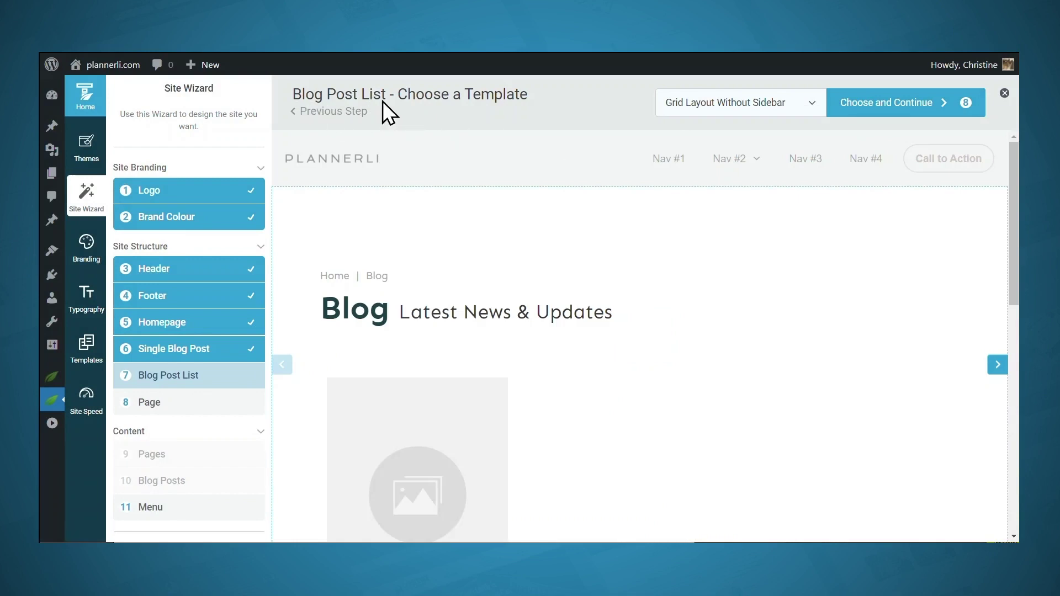
Step: Choose the "List Layout Without Sidebar" template for the blog post list and continue to the page template
click(755, 122)
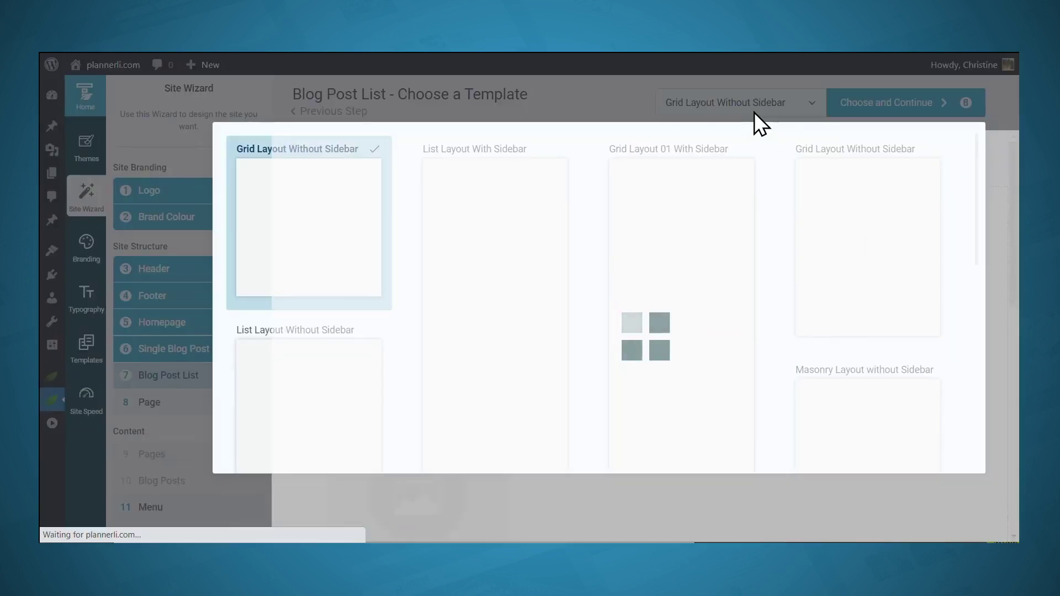
scroll(778, 221, down, 3)
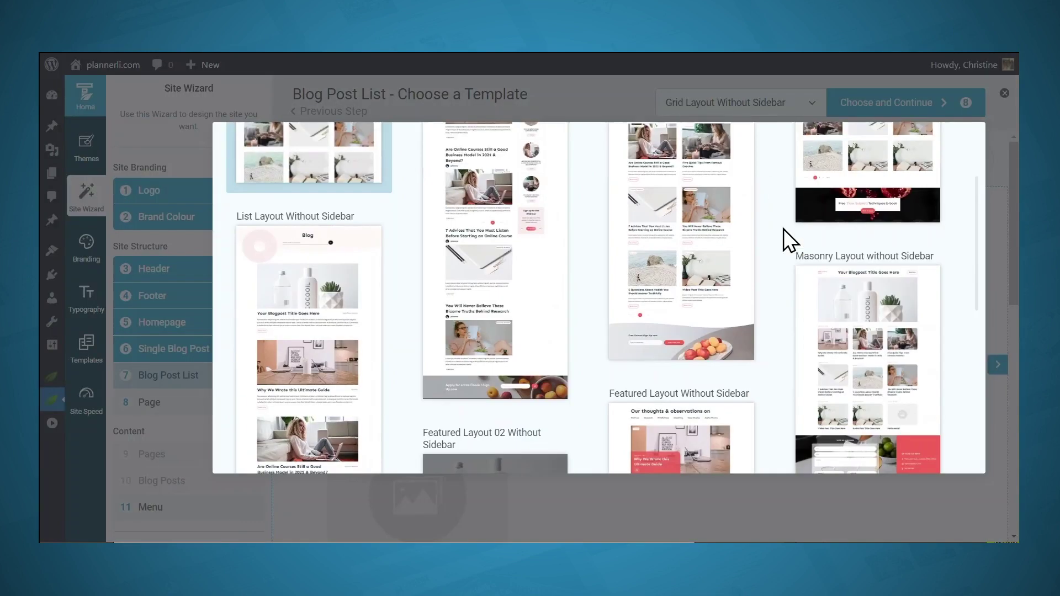
click(372, 260)
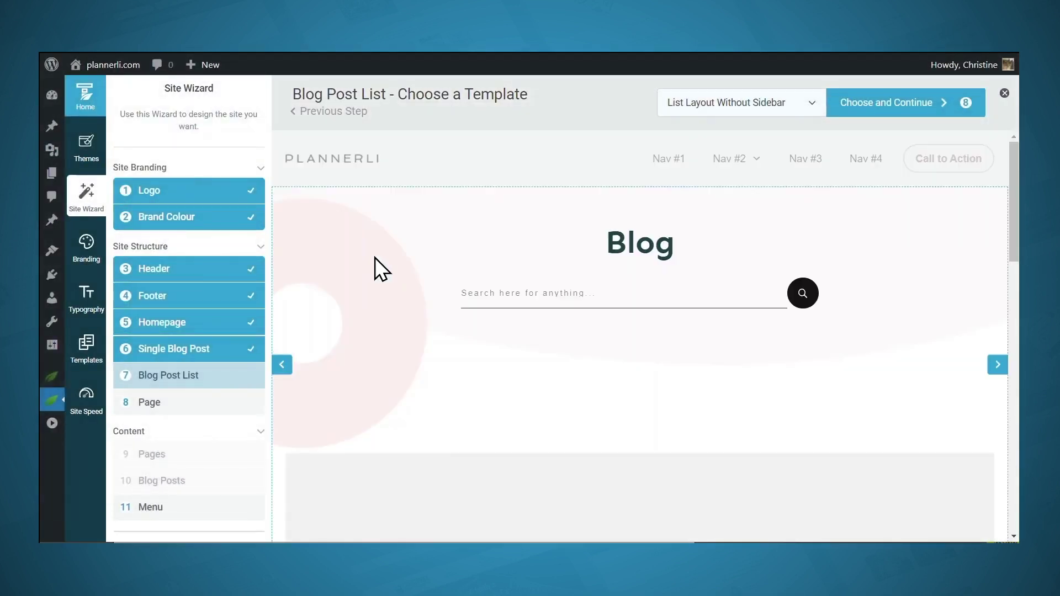
click(875, 108)
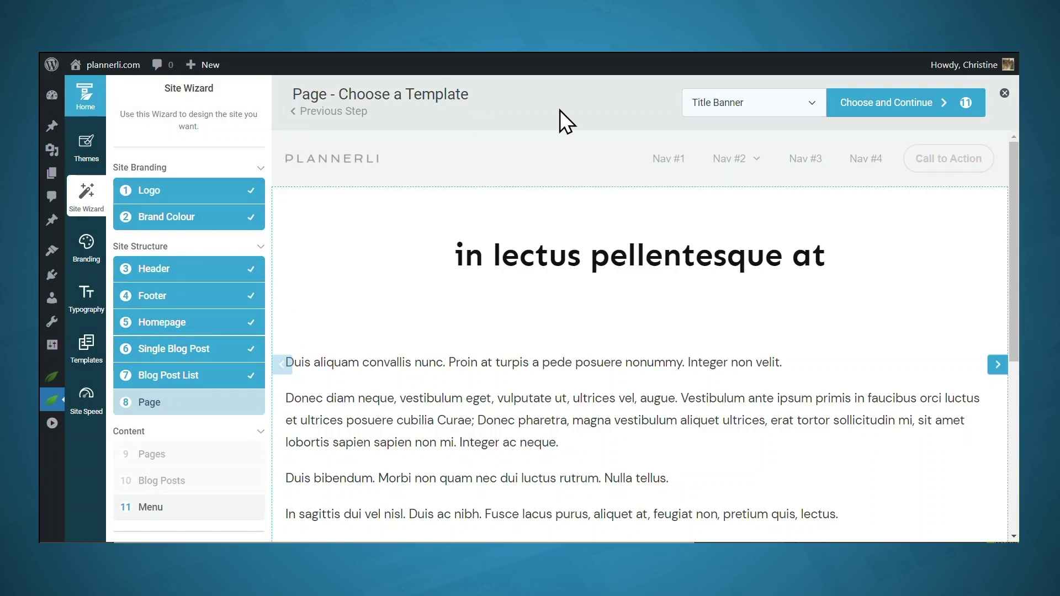
Step: Choose the "Title Banner" template for pages and continue to the menu selection
click(771, 115)
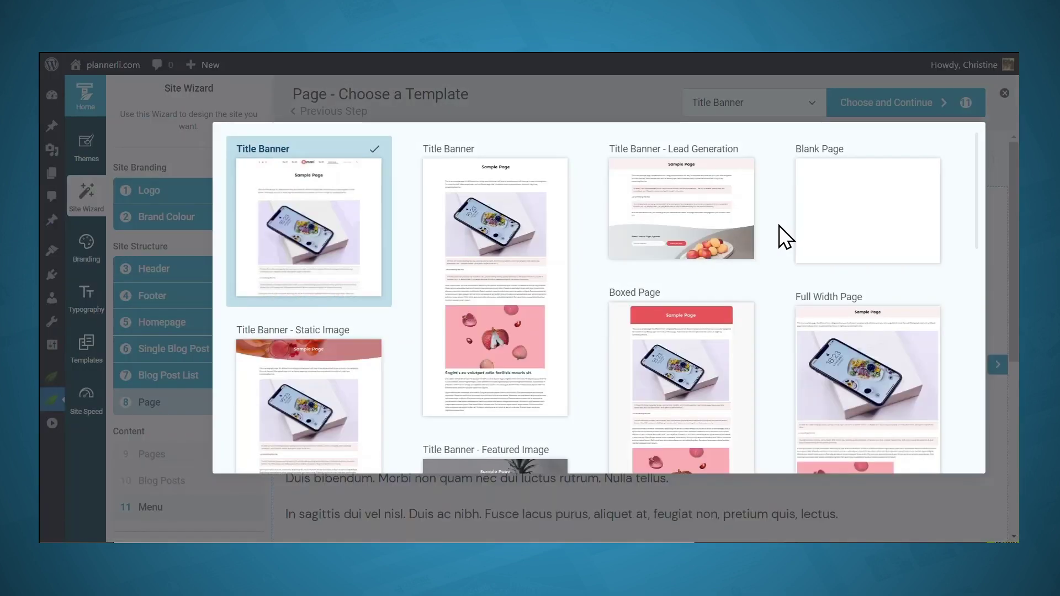
click(335, 195)
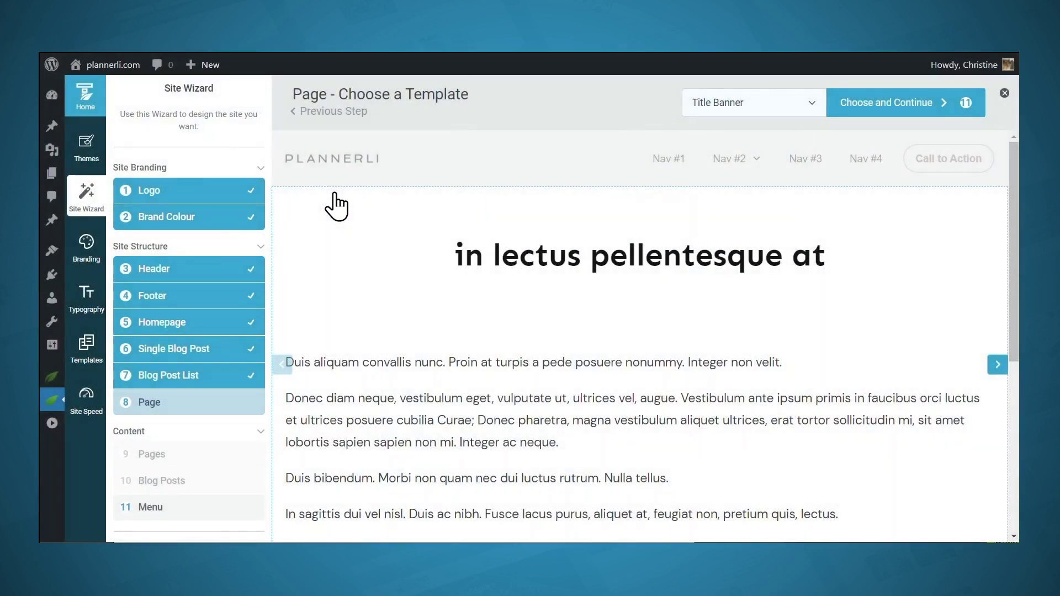
click(872, 114)
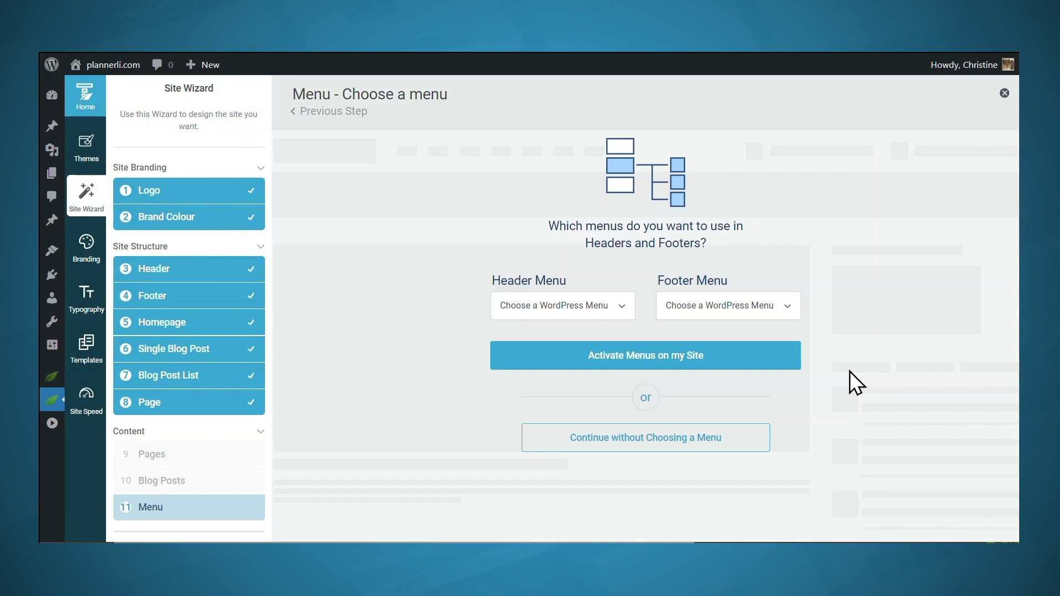
Step: Check the available header and footer menu choices and complete the Site Wizard
click(608, 313)
click(749, 309)
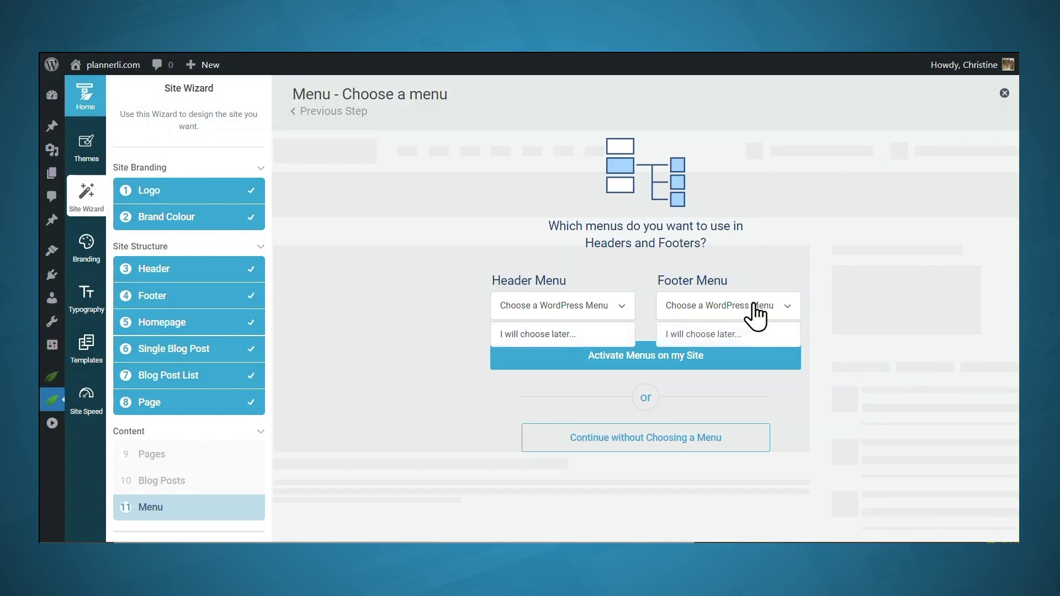
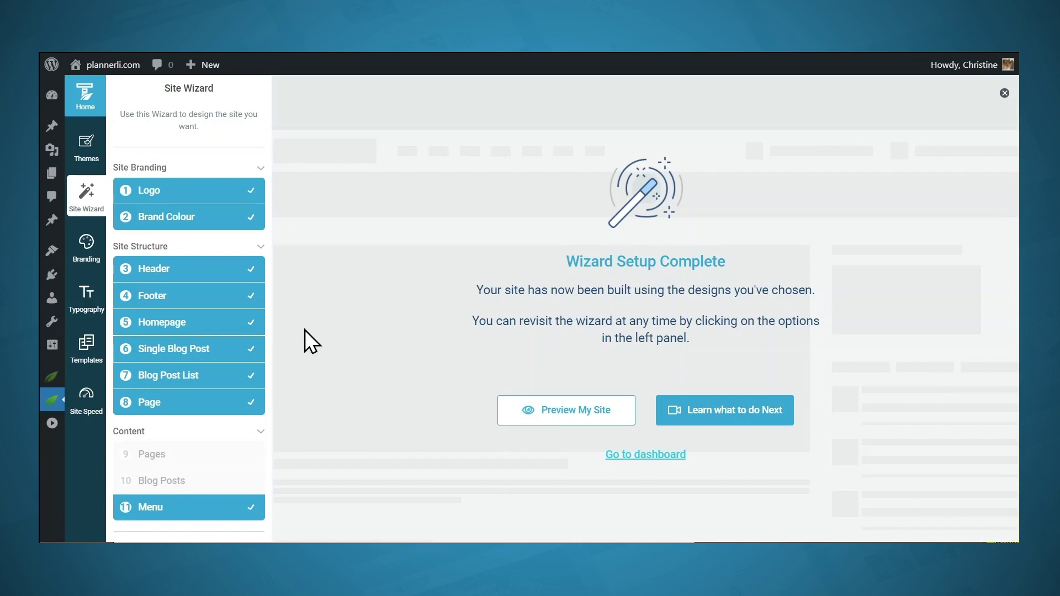
Step: Visit the live site and review the generated homepage's sections from the hero area down through the testimonials and FAQ
mouse_move(100, 66)
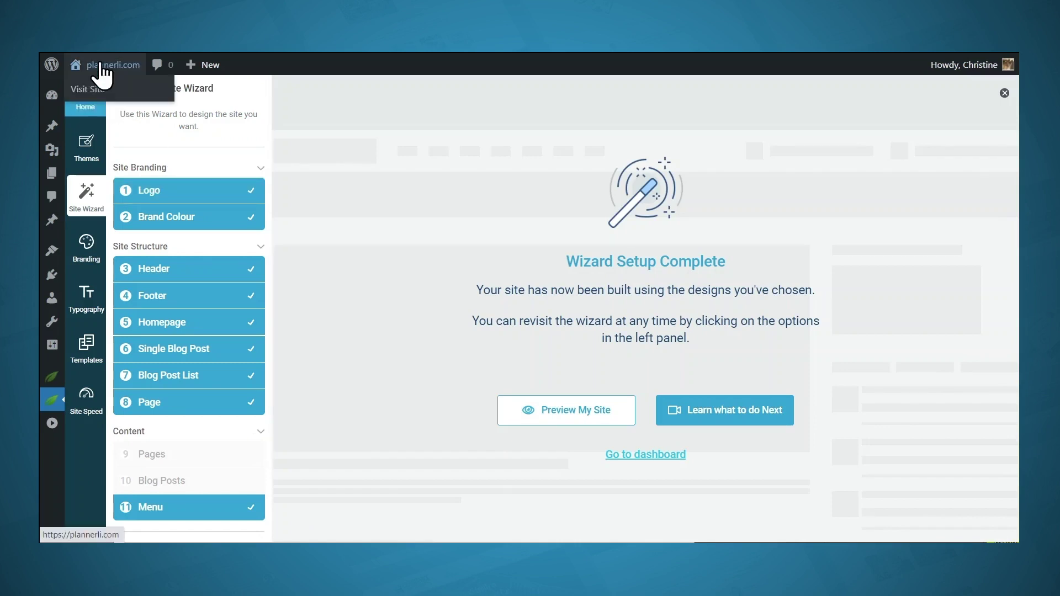
click(90, 91)
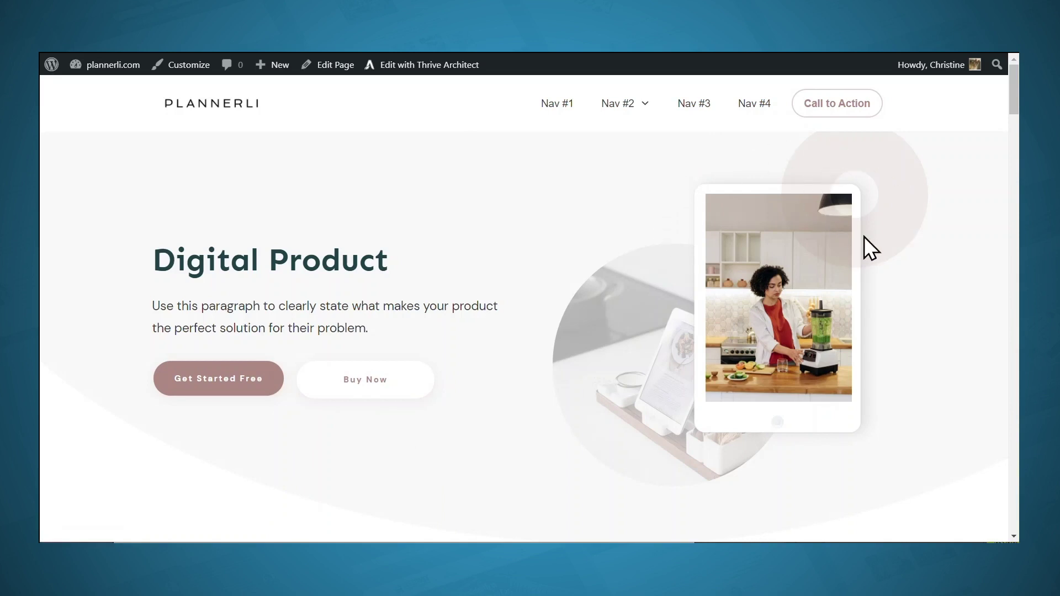
scroll(912, 334, down, 10)
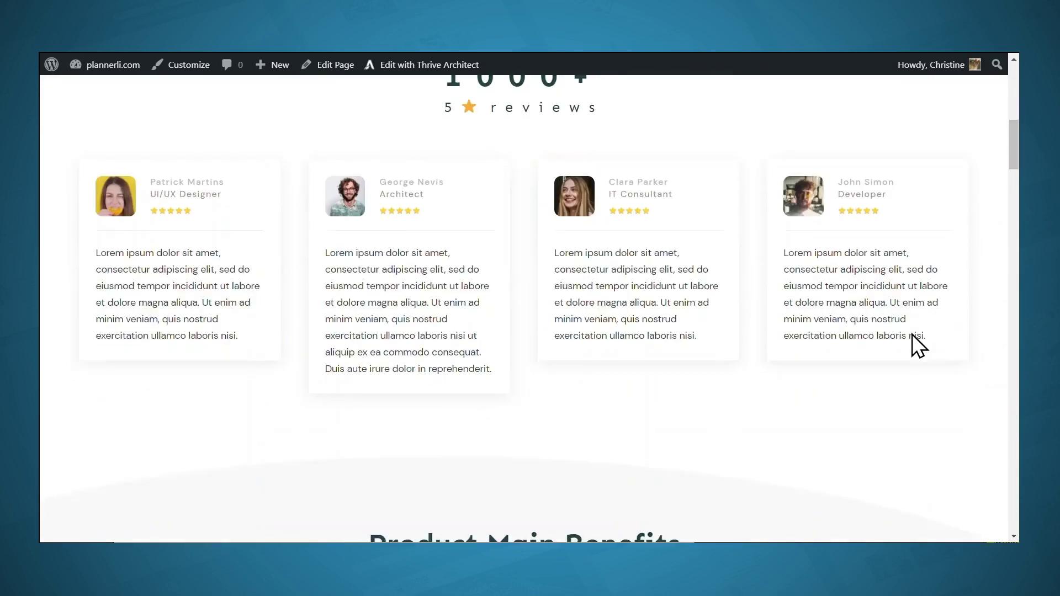
scroll(912, 346, down, 6)
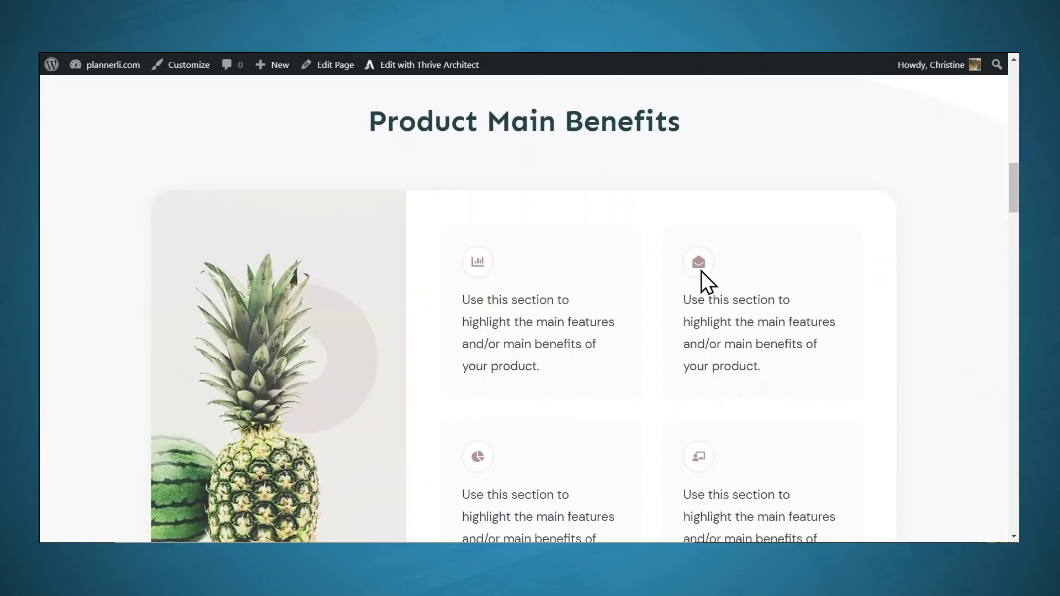
scroll(912, 315, down, 8)
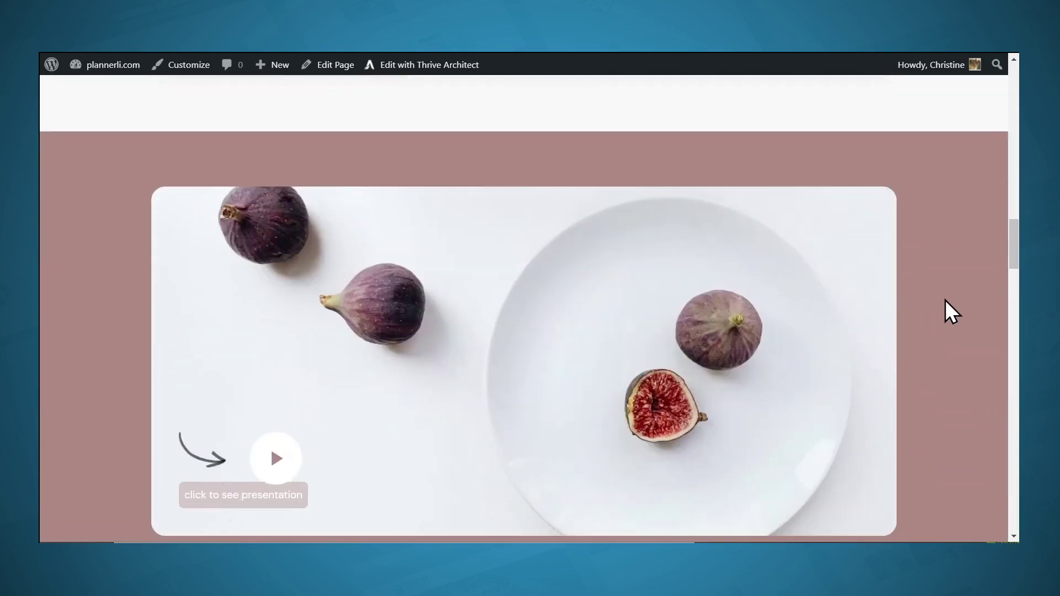
scroll(950, 337, down, 10)
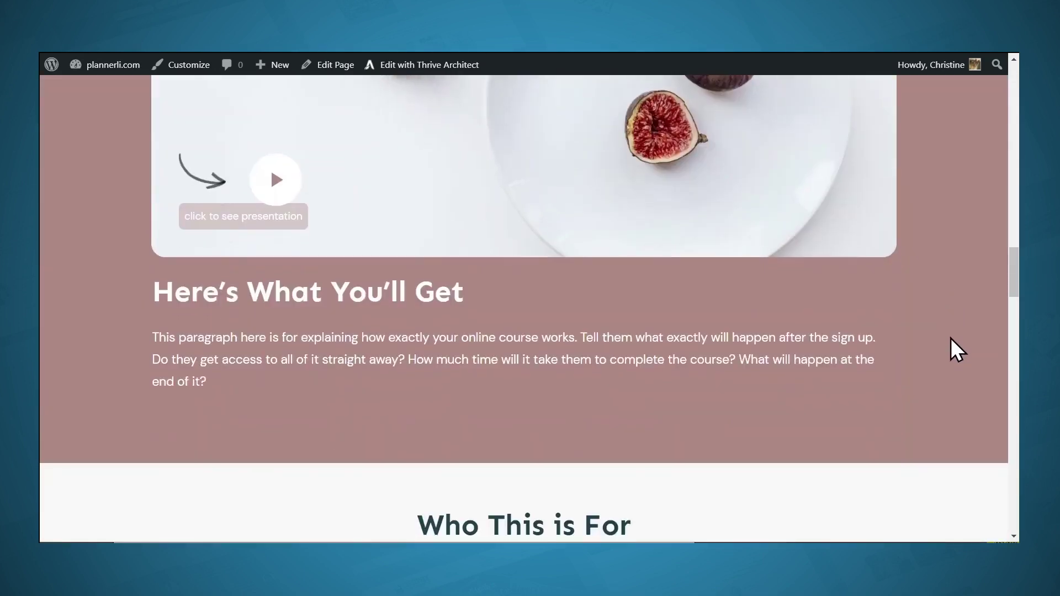
scroll(953, 335, down, 10)
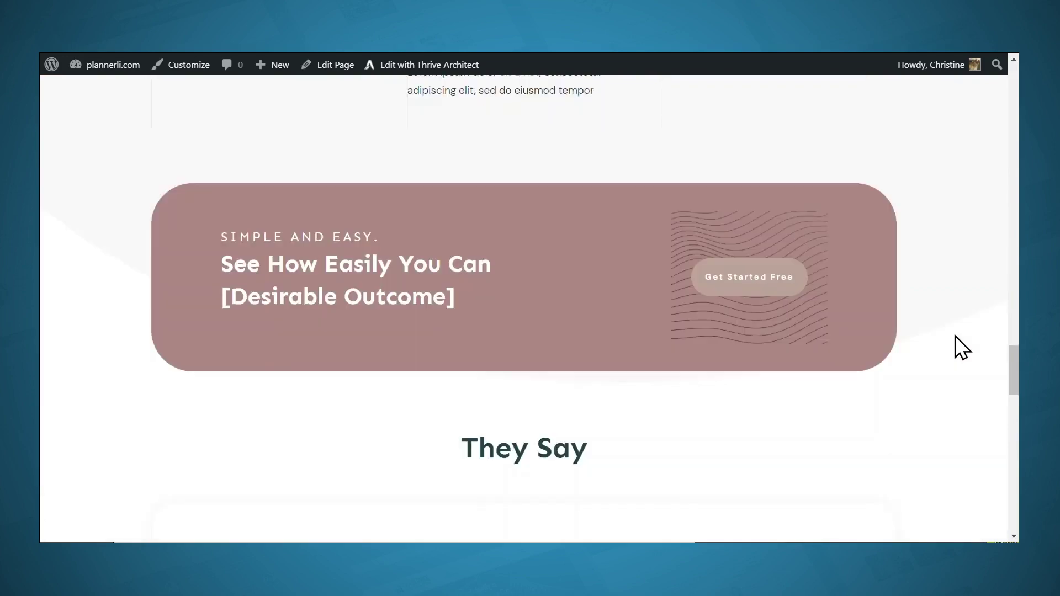
scroll(956, 335, down, 3)
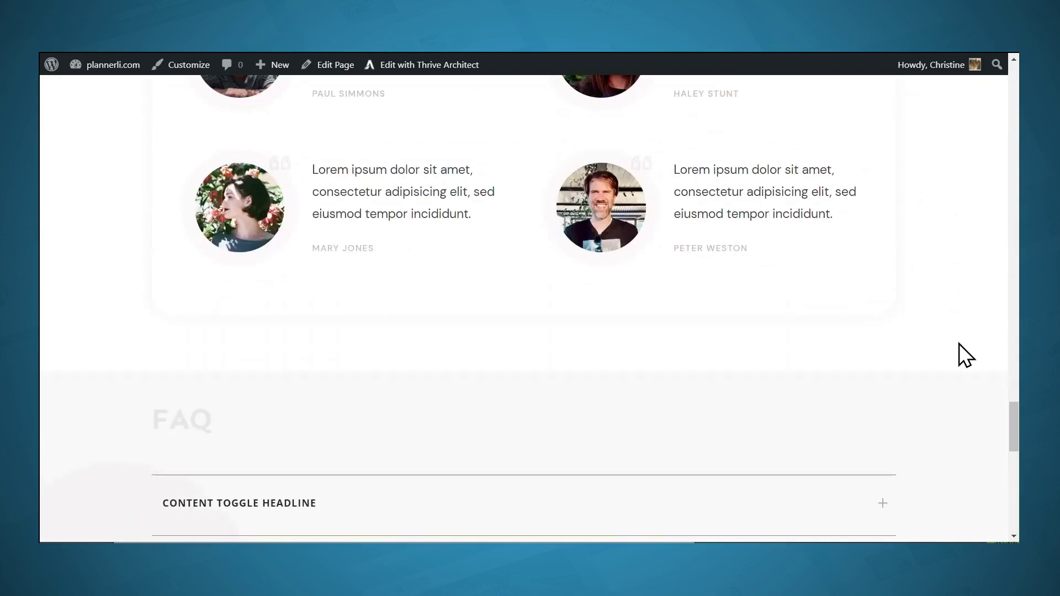
scroll(961, 346, down, 10)
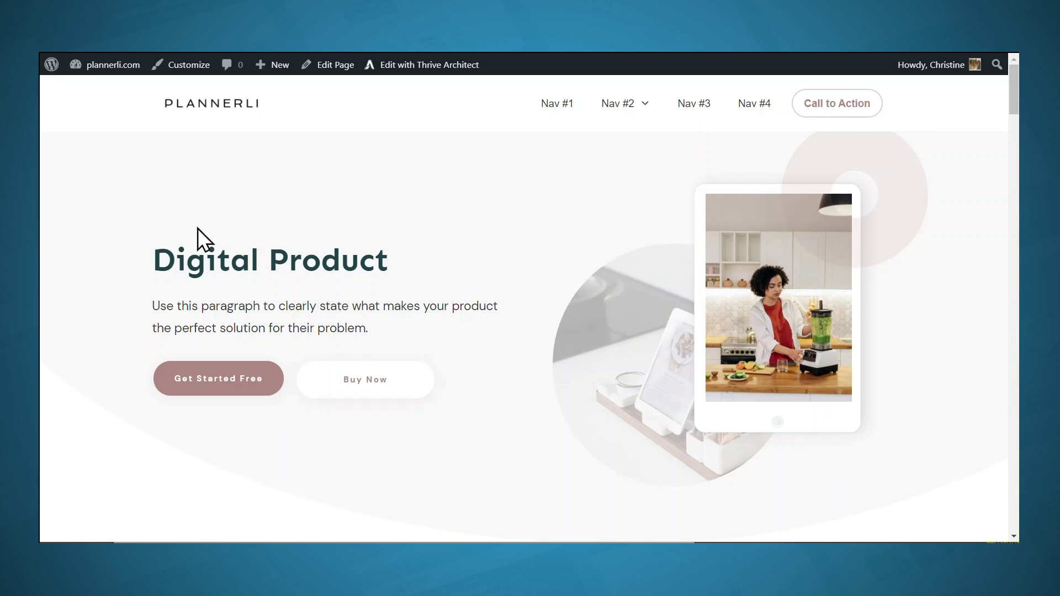
Step: Return from the live site to the WordPress admin area and open Thrive Theme Builder
mouse_move(52, 72)
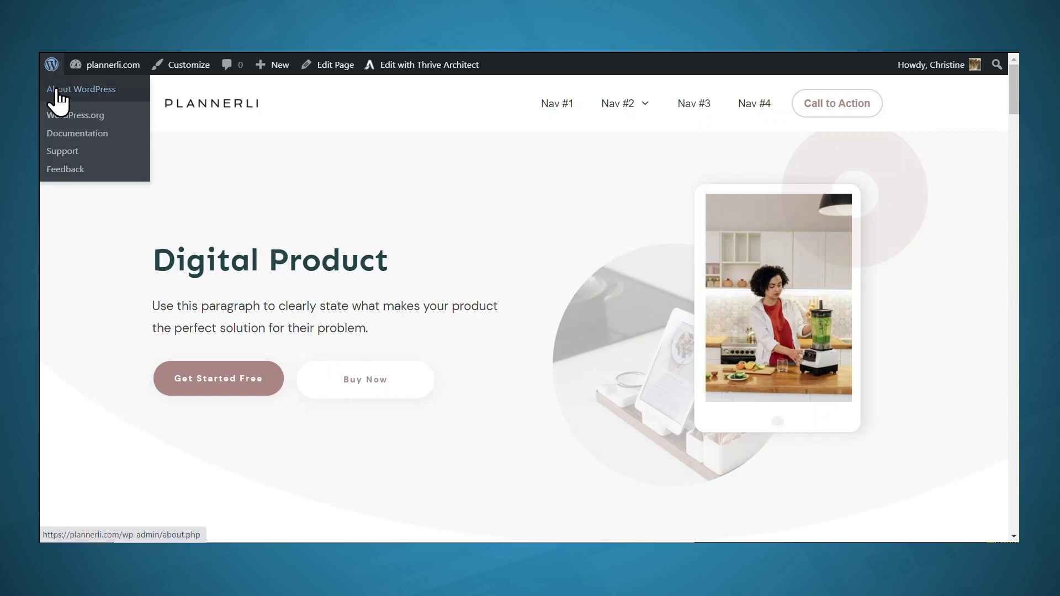
click(55, 80)
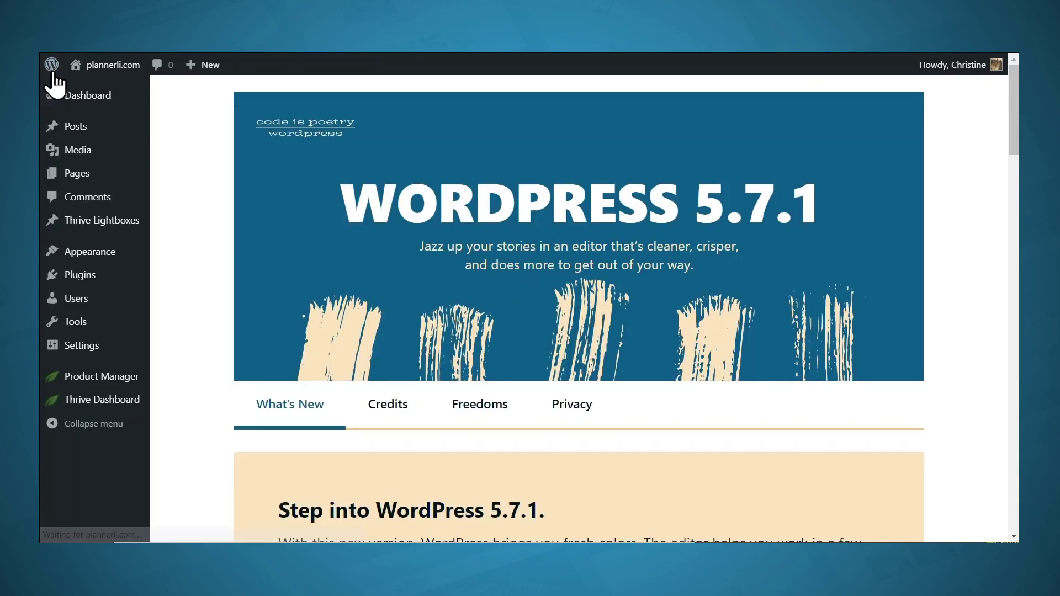
mouse_move(79, 128)
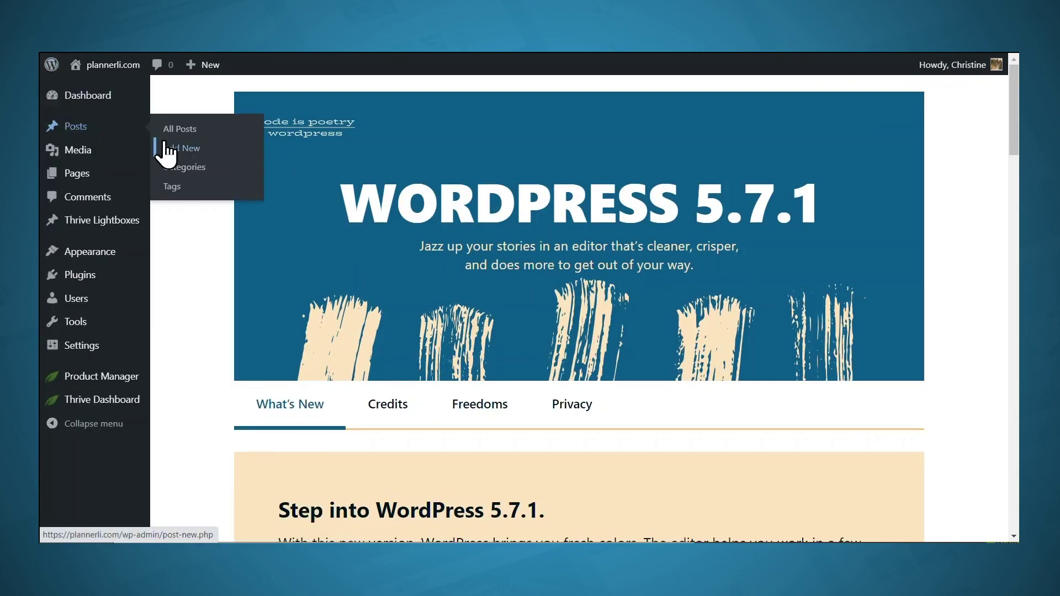
mouse_move(83, 175)
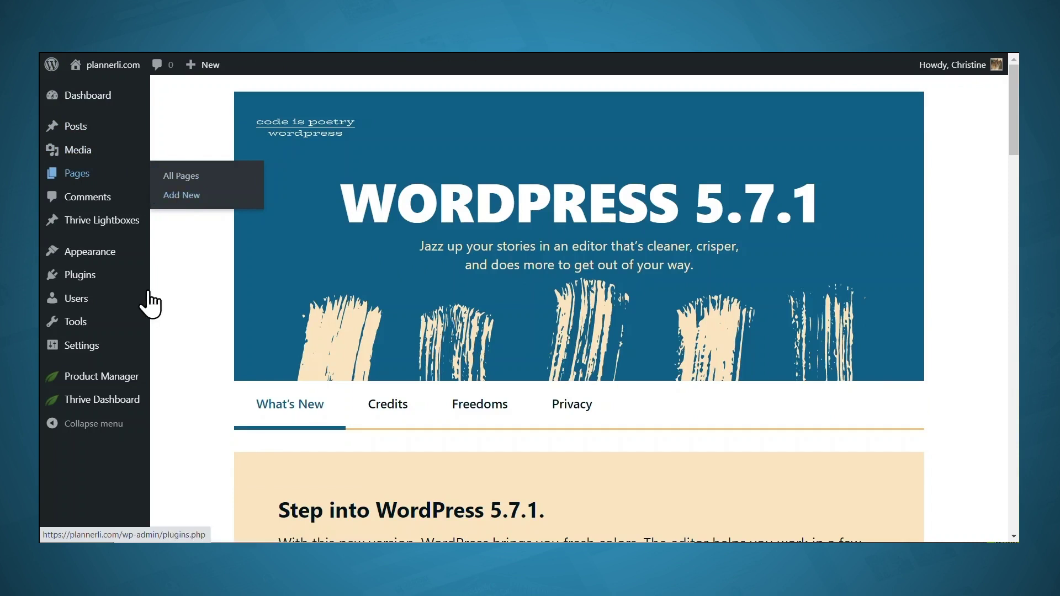
mouse_move(134, 409)
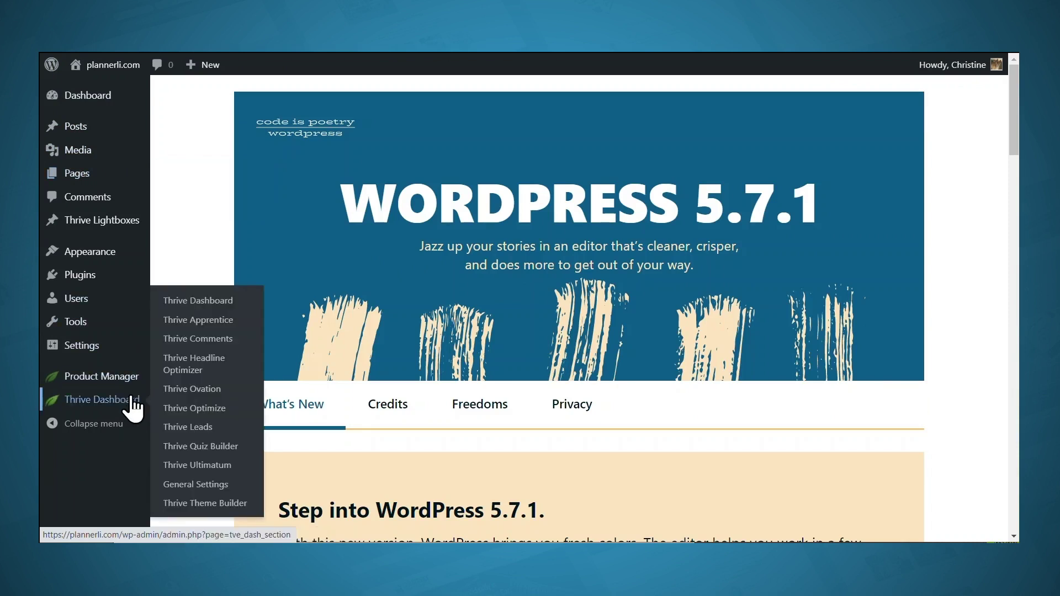
click(190, 501)
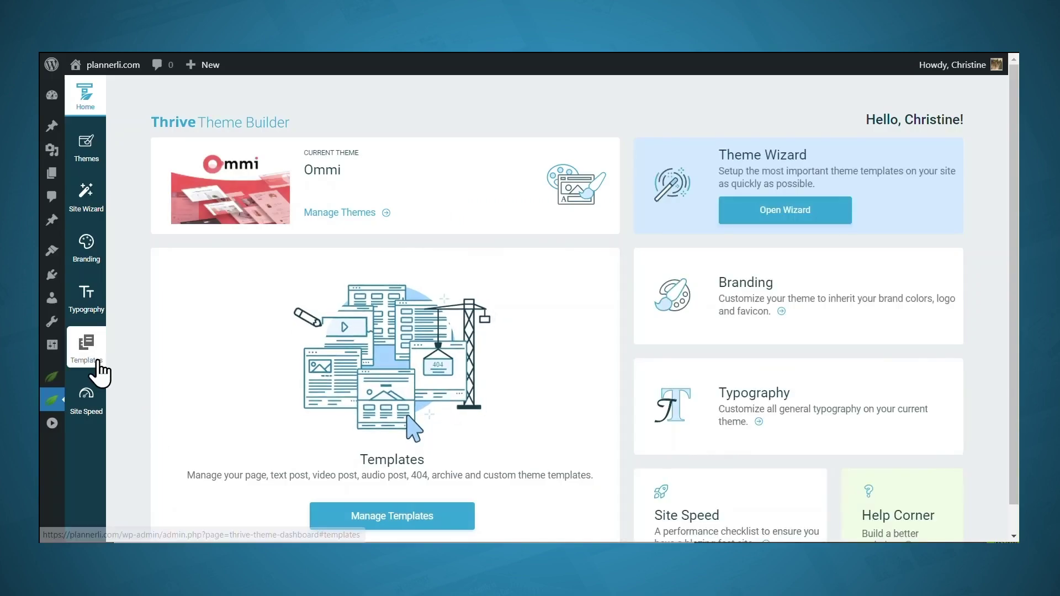
Step: Open the theme templates and examine the editing options for the active homepage and the default post template
click(85, 361)
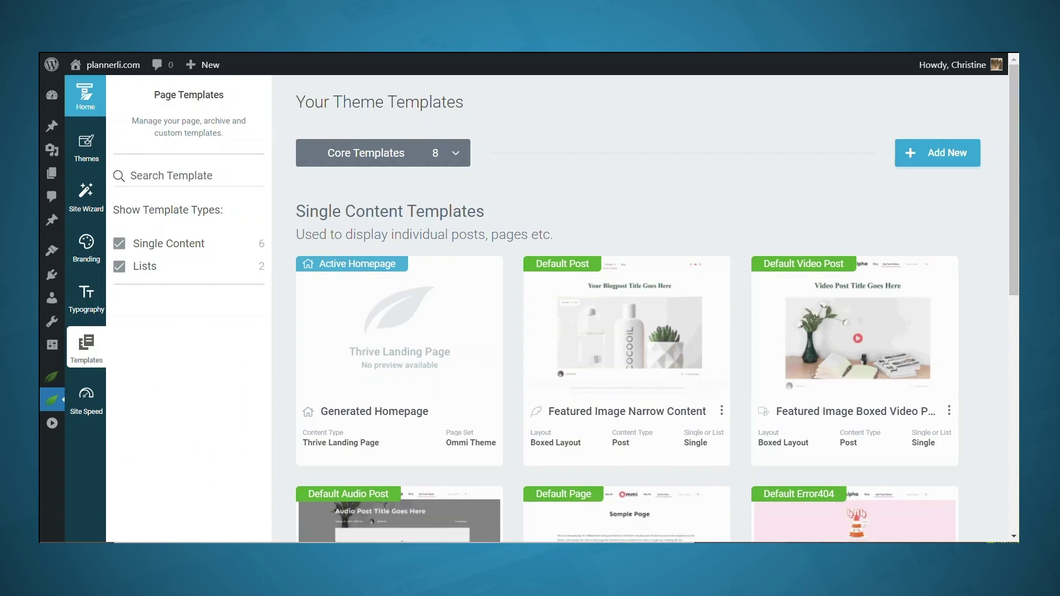
mouse_move(348, 288)
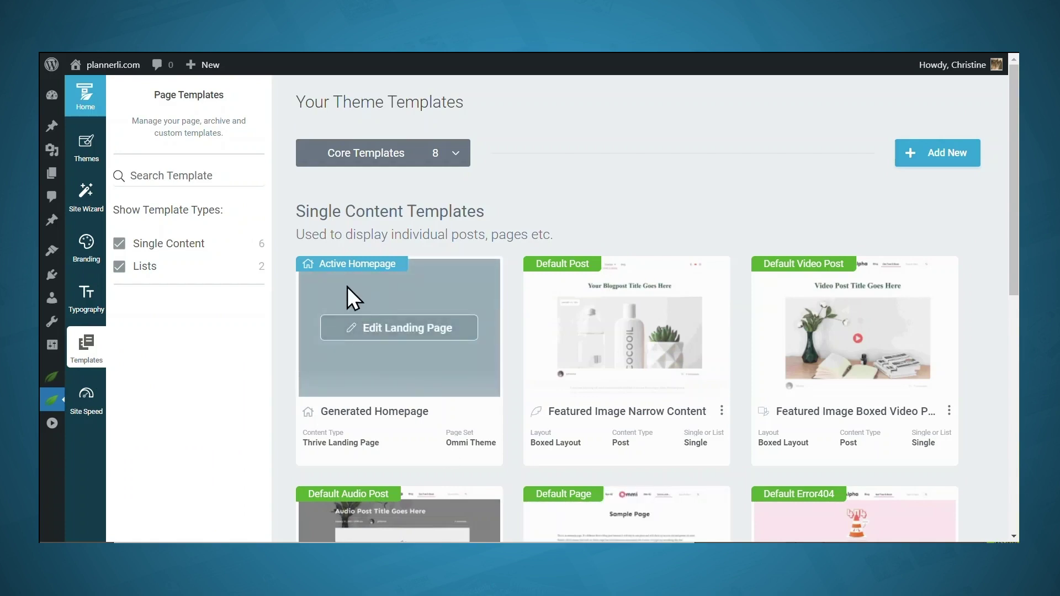
mouse_move(575, 276)
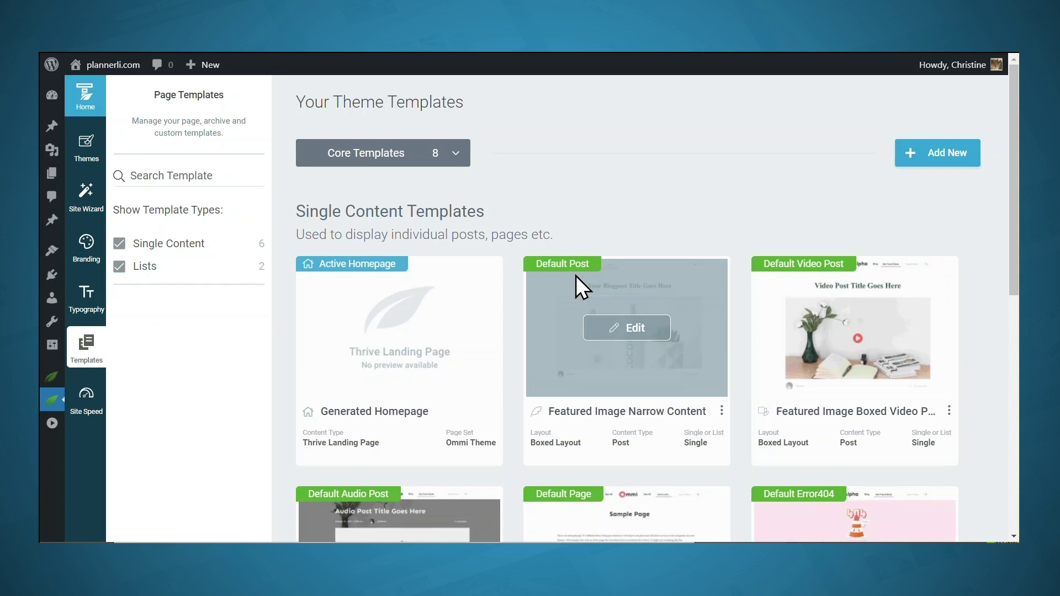
Step: Examine the remaining single content and list templates, and check the template filter categories, choosing All Templates
scroll(746, 314, down, 5)
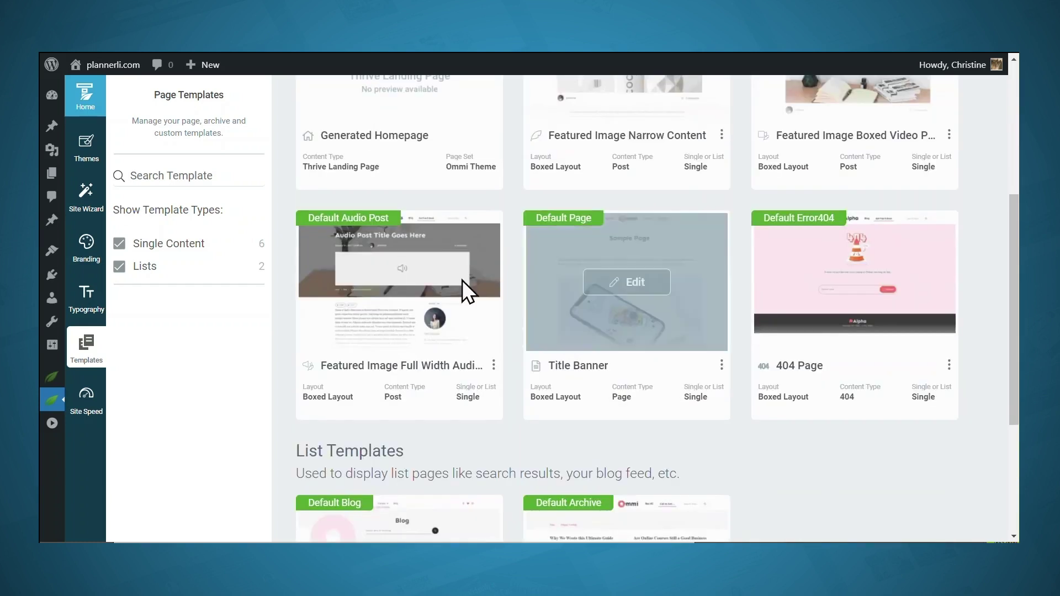
mouse_move(386, 240)
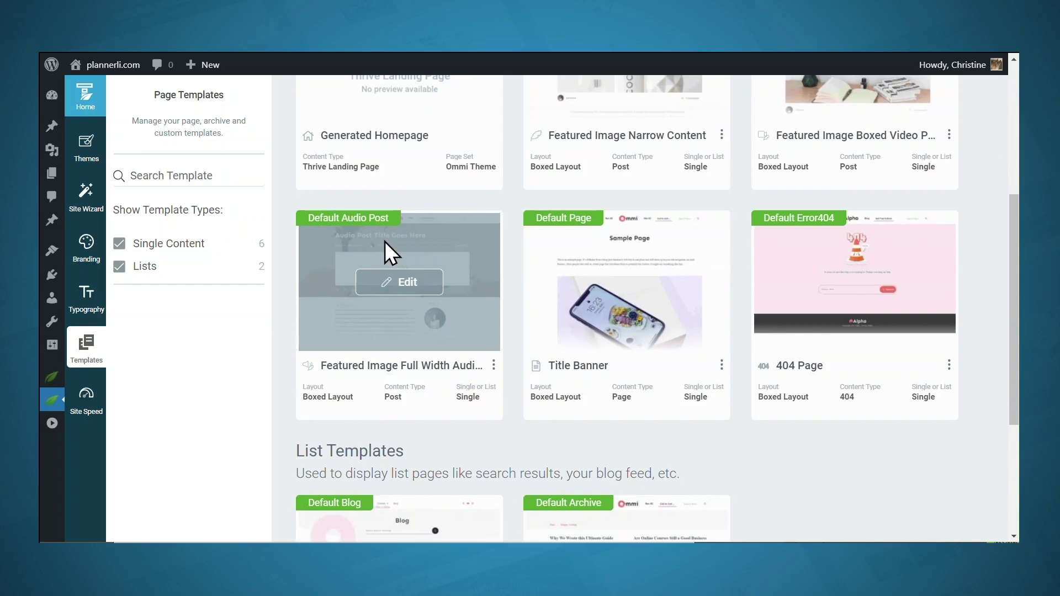
mouse_move(554, 247)
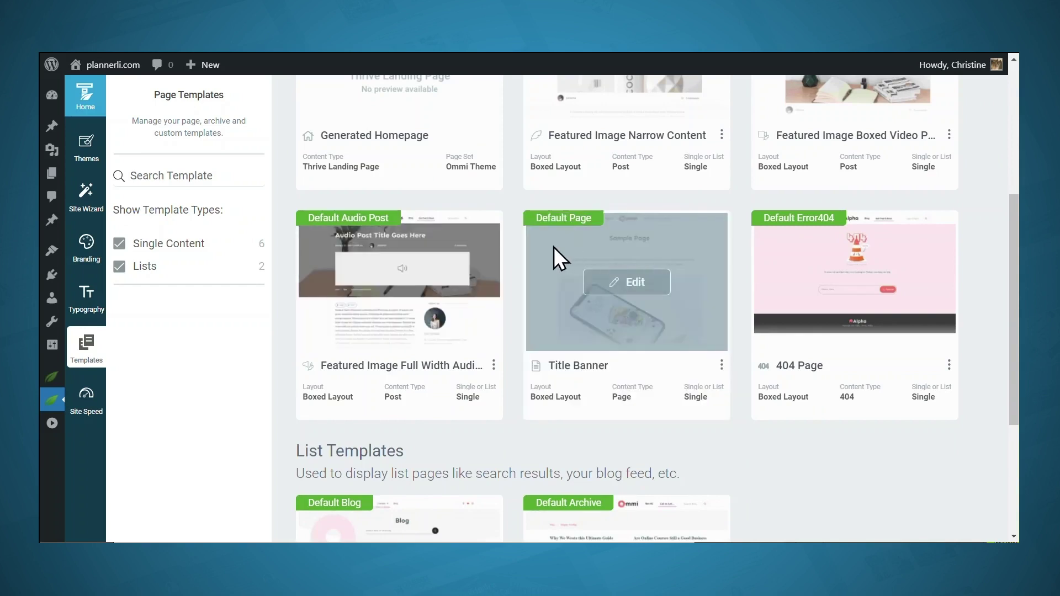
mouse_move(799, 246)
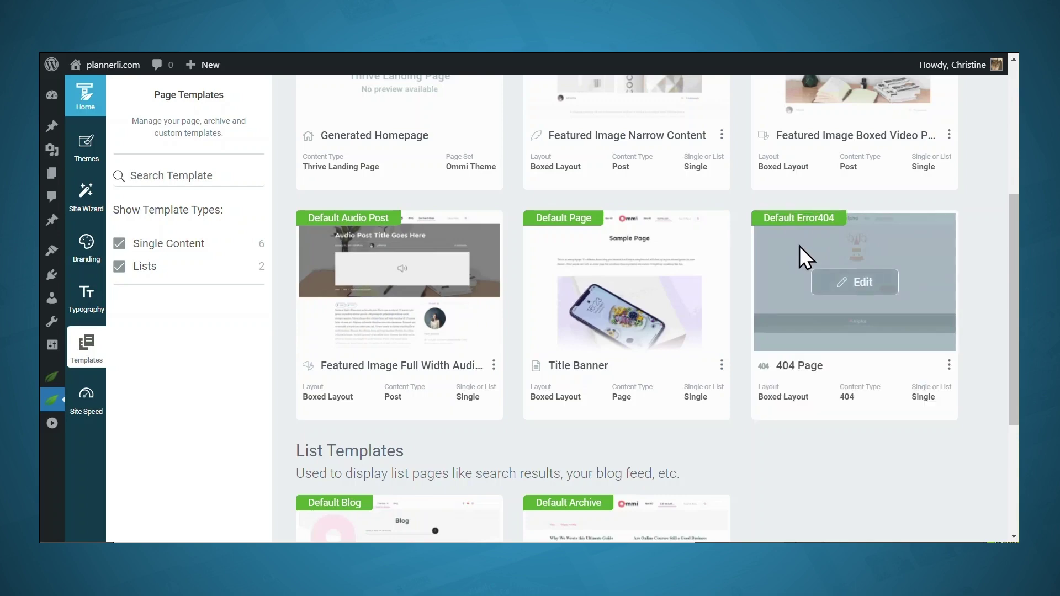
scroll(801, 265, down, 4)
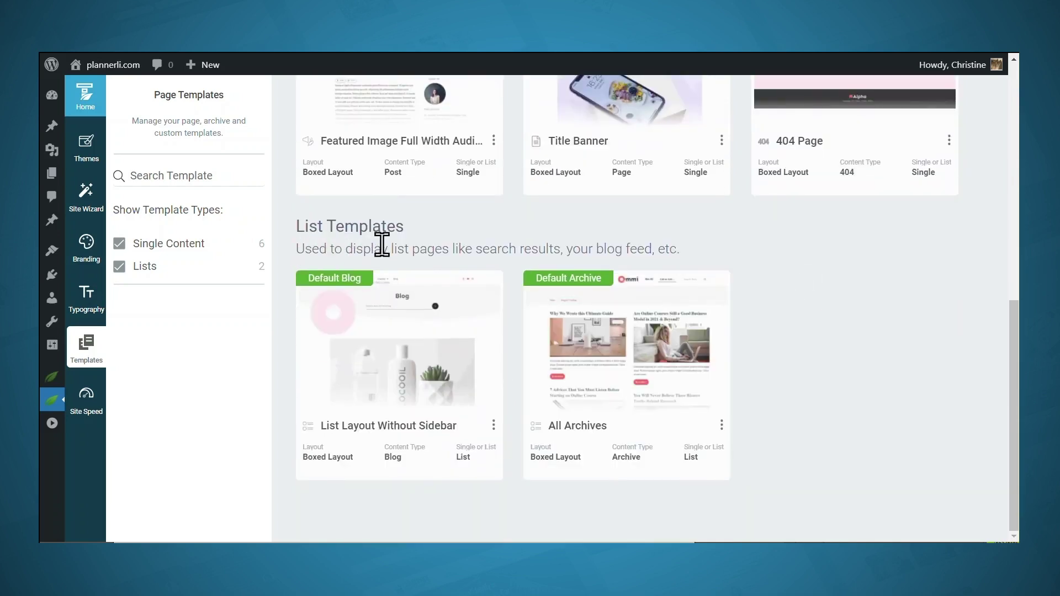
mouse_move(339, 317)
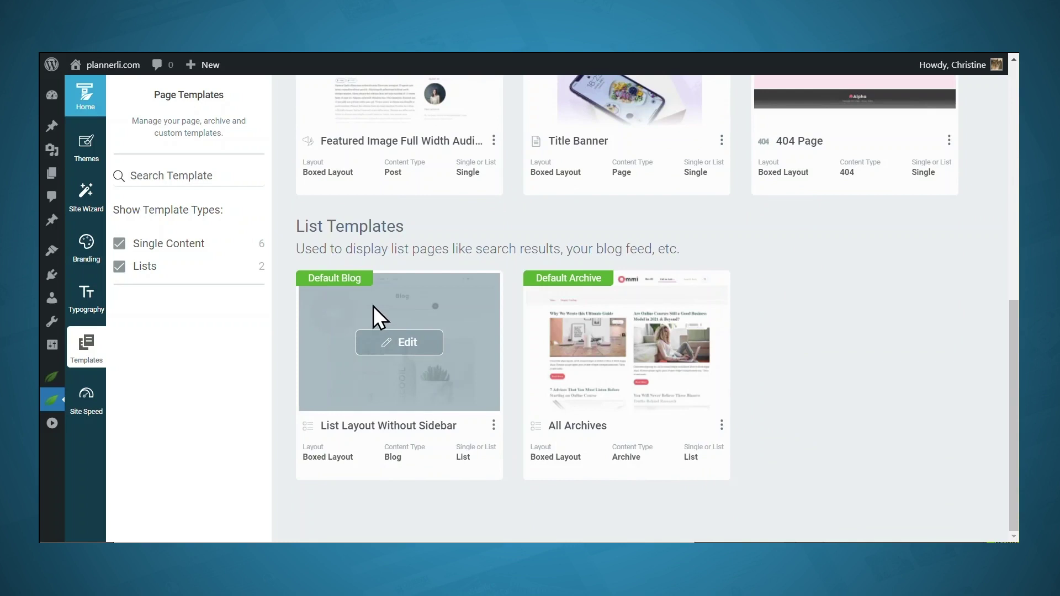
mouse_move(578, 306)
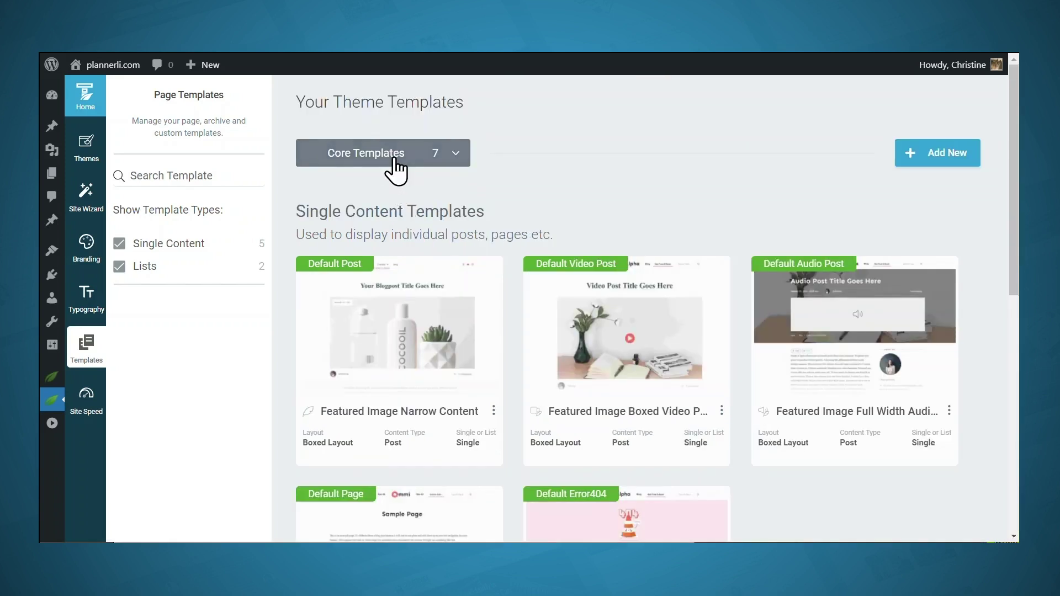
click(395, 162)
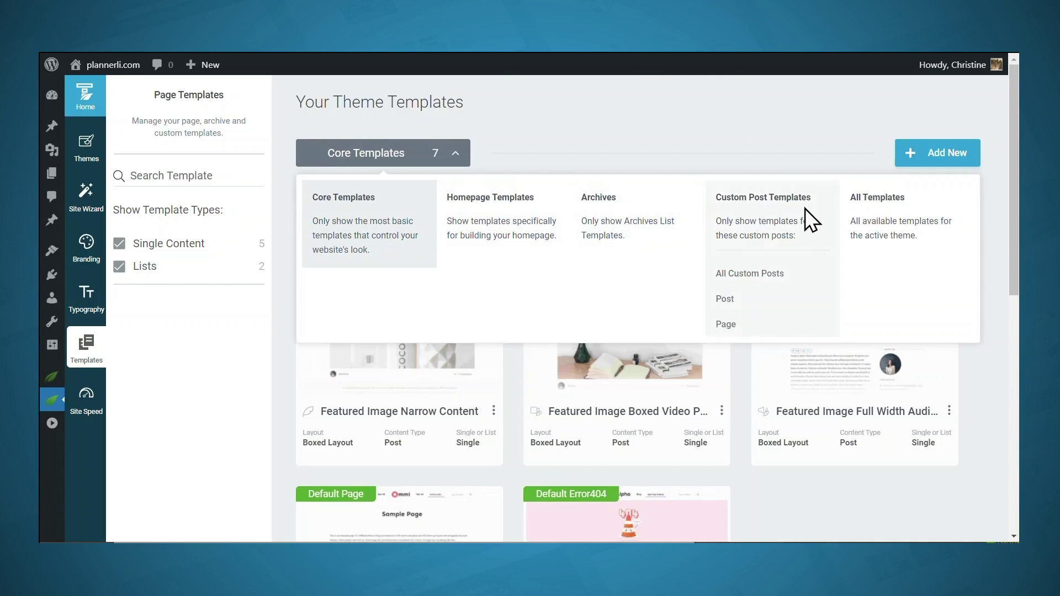
click(902, 205)
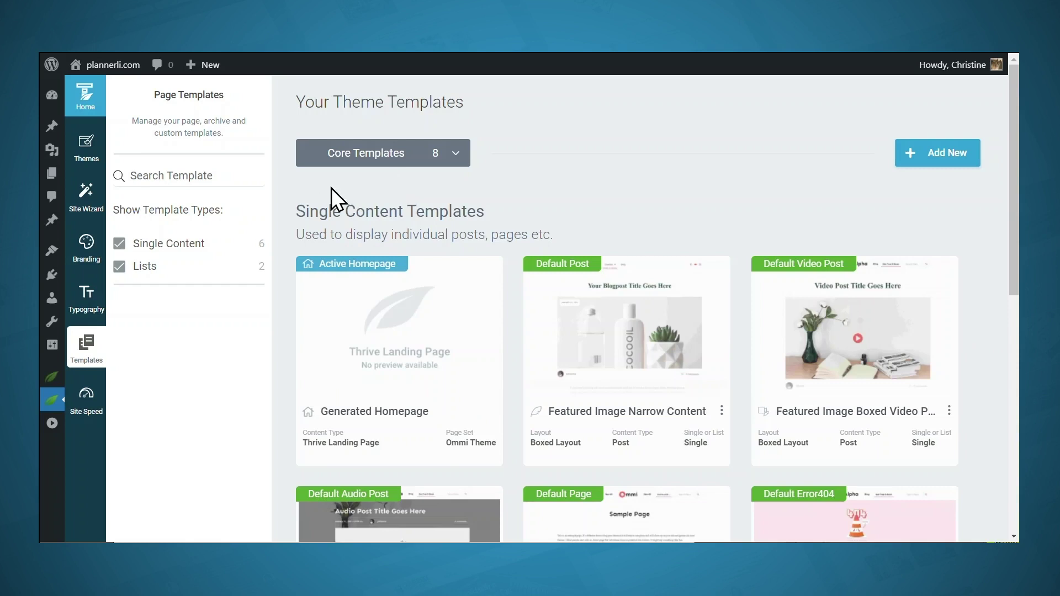
Step: Open the theme's branding settings and view the theme color options
click(90, 268)
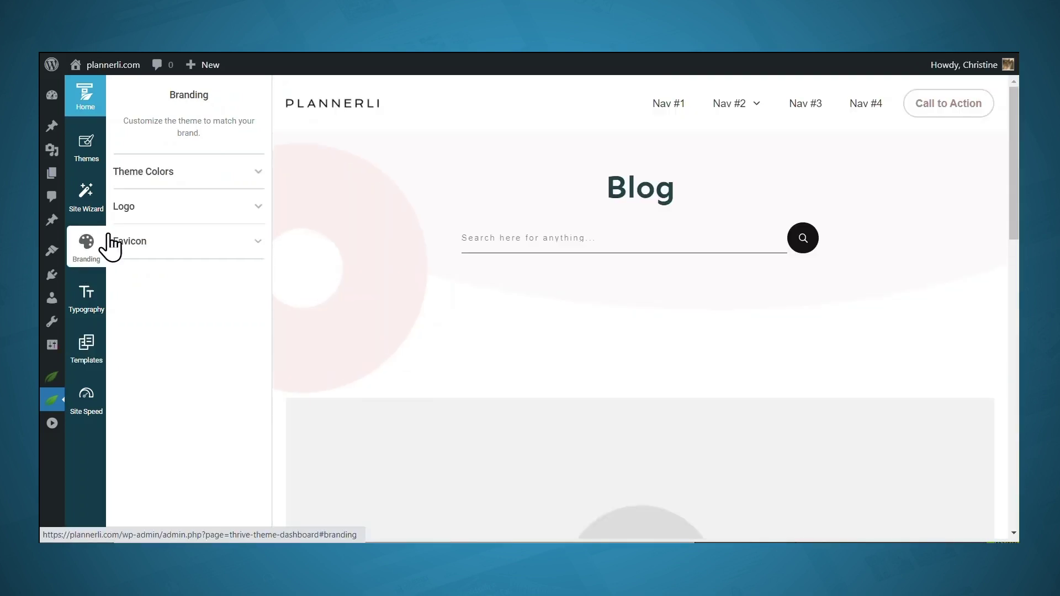
click(187, 172)
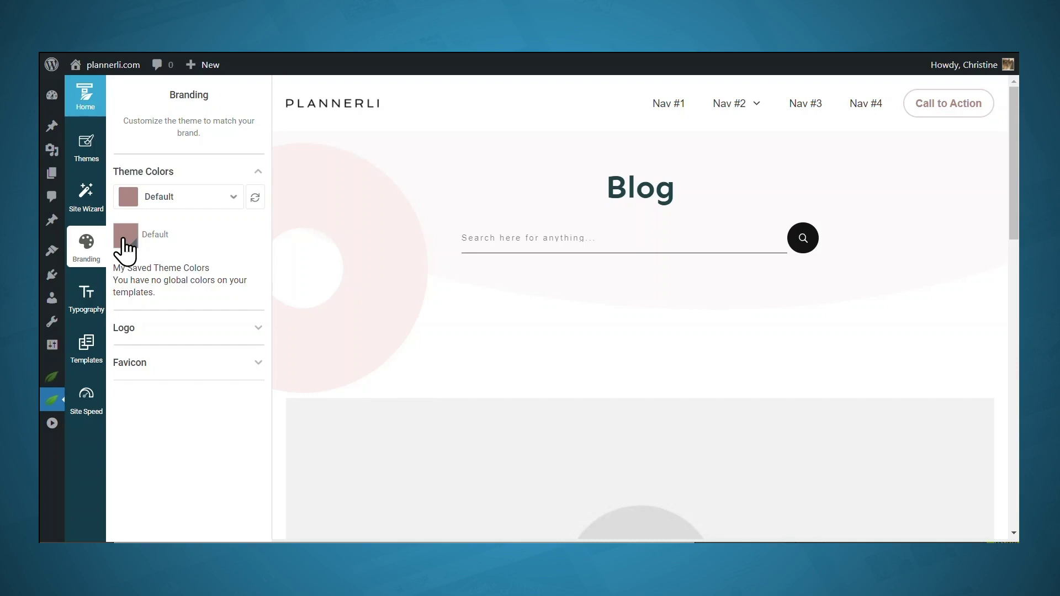
Step: Replace the light version of the site logo with the white PLANNERLI image from the media library
click(159, 328)
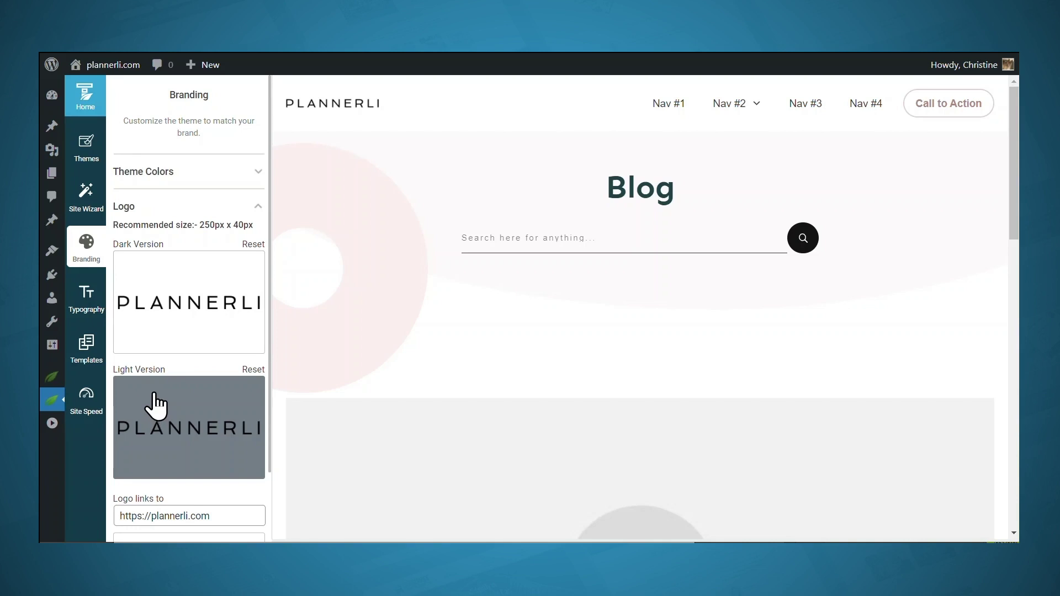
click(183, 461)
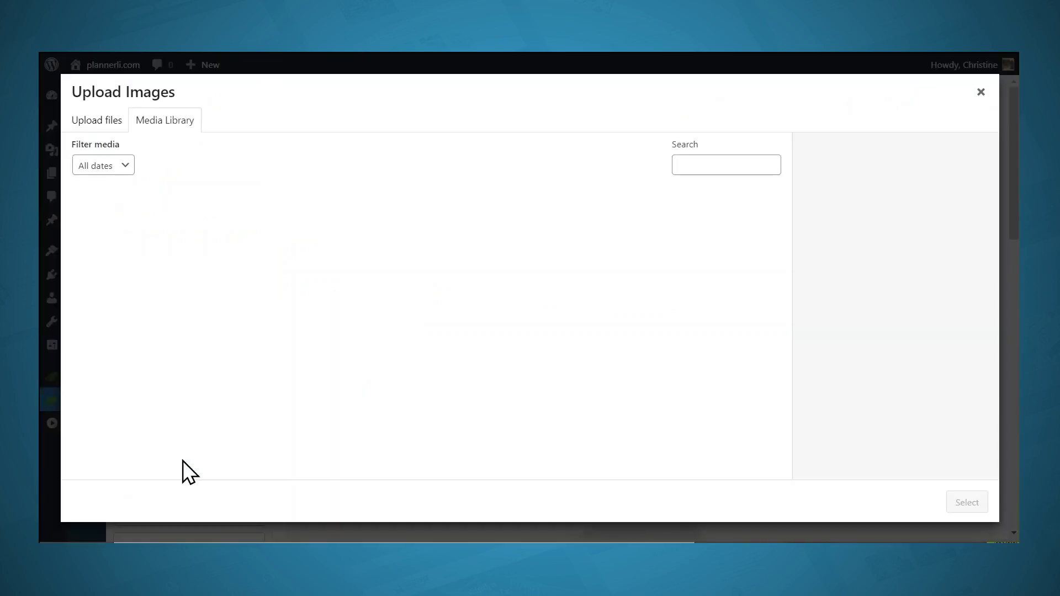
click(121, 271)
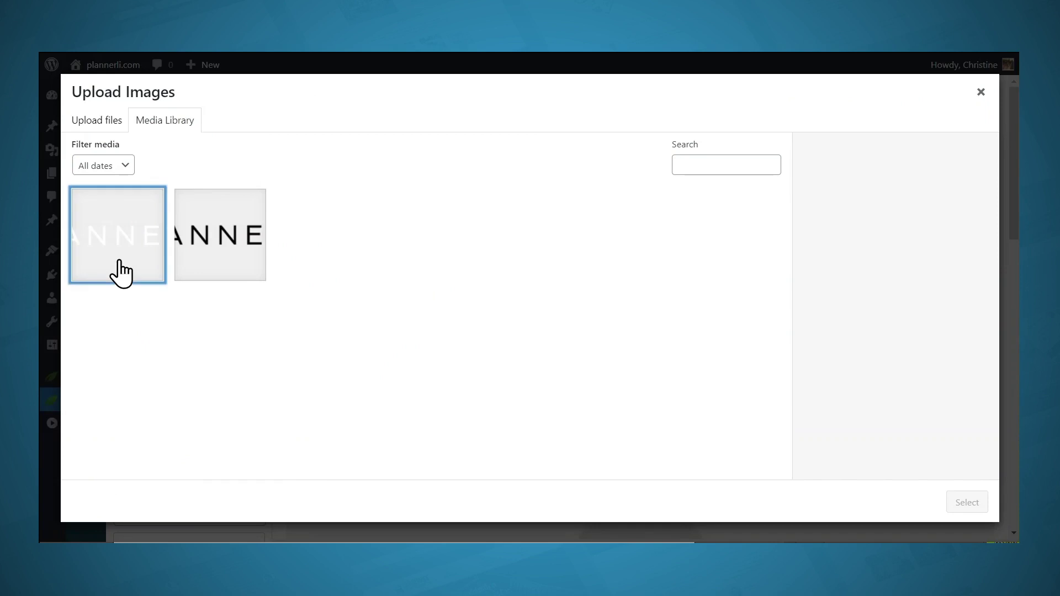
click(977, 504)
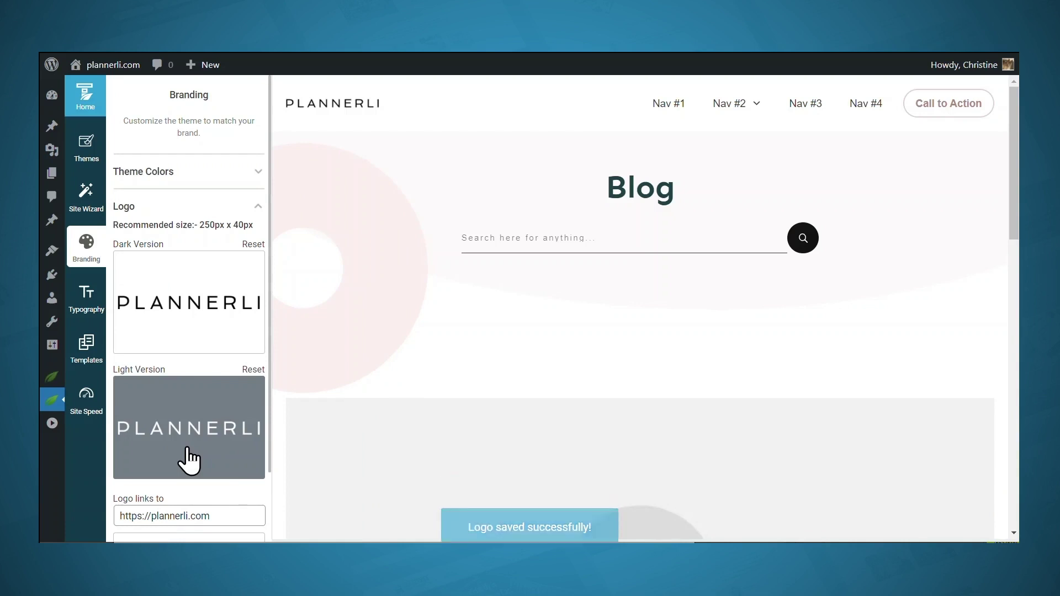
Step: Upload plannerli-favicon-01.png and set it as the site's favicon
scroll(205, 370, down, 2)
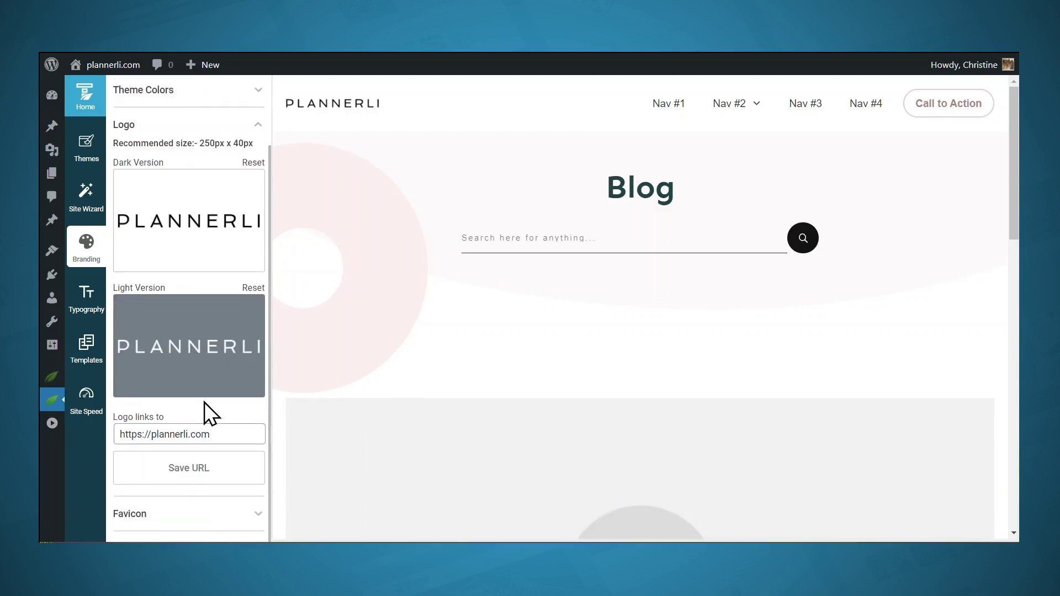
click(187, 515)
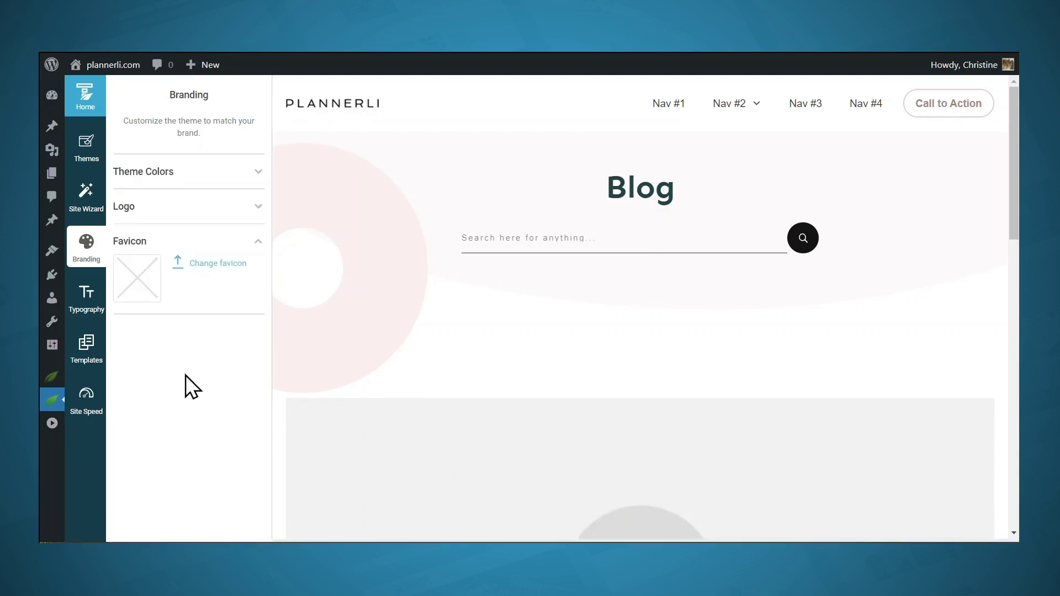
click(139, 282)
click(94, 126)
click(501, 308)
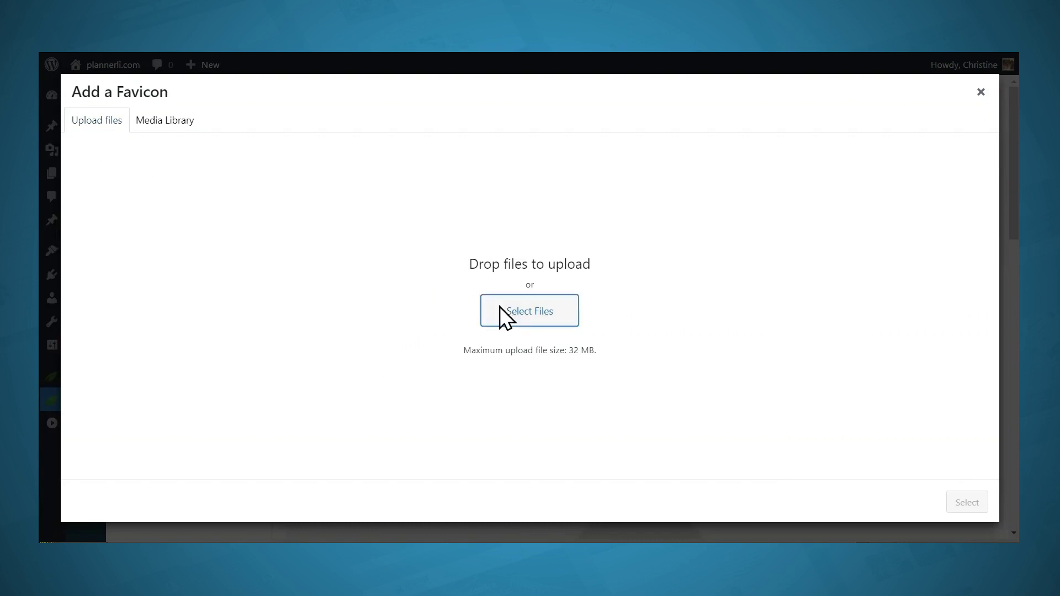
click(521, 131)
click(835, 528)
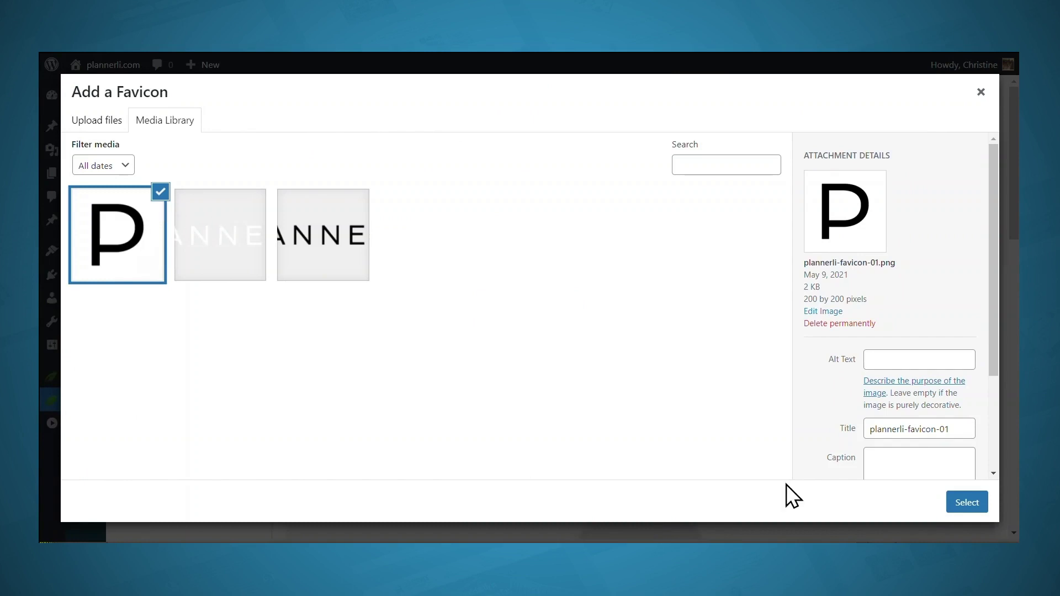
click(973, 505)
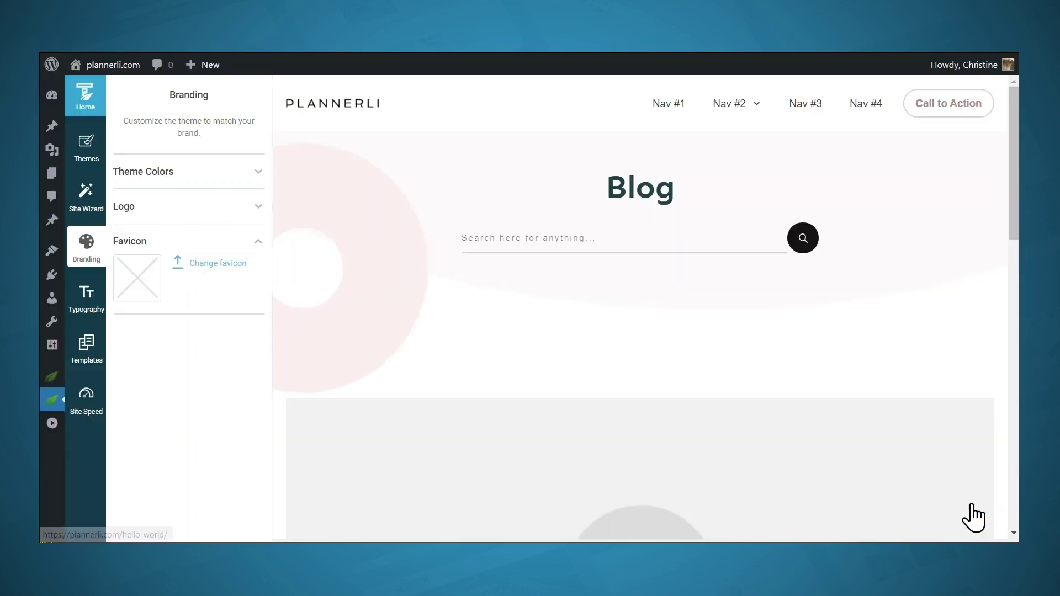
Step: Open the theme's typography settings
click(84, 301)
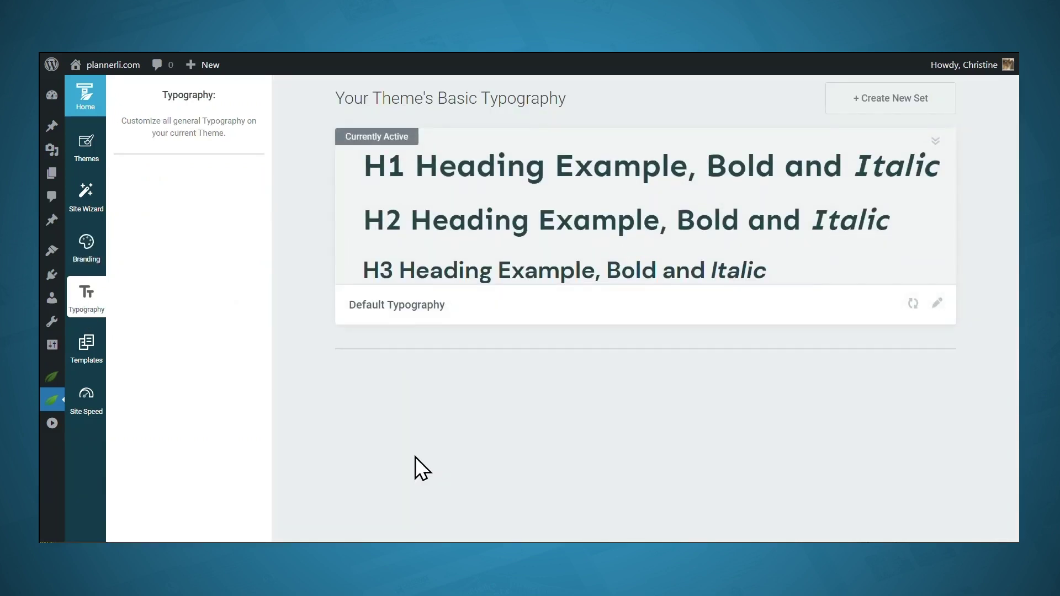